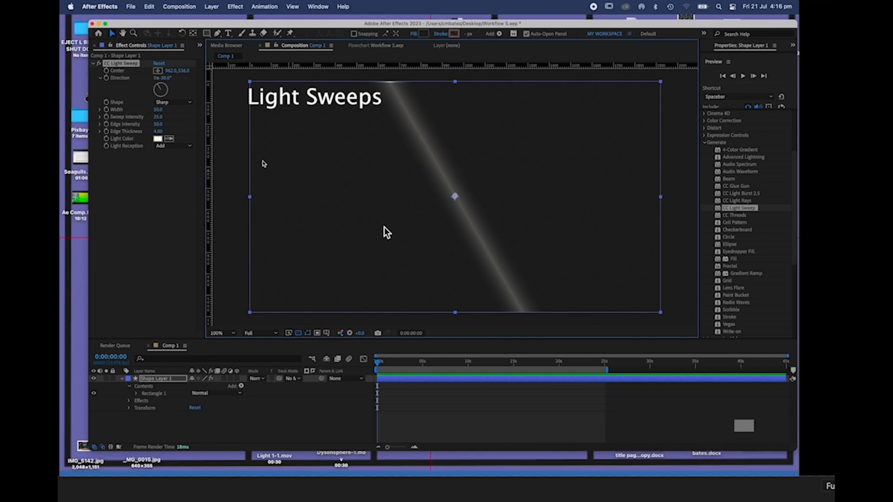
Step: Set the CC Light Sweep's Center to 960, 540 and turn on keyframing for its Direction
left_click(171, 70)
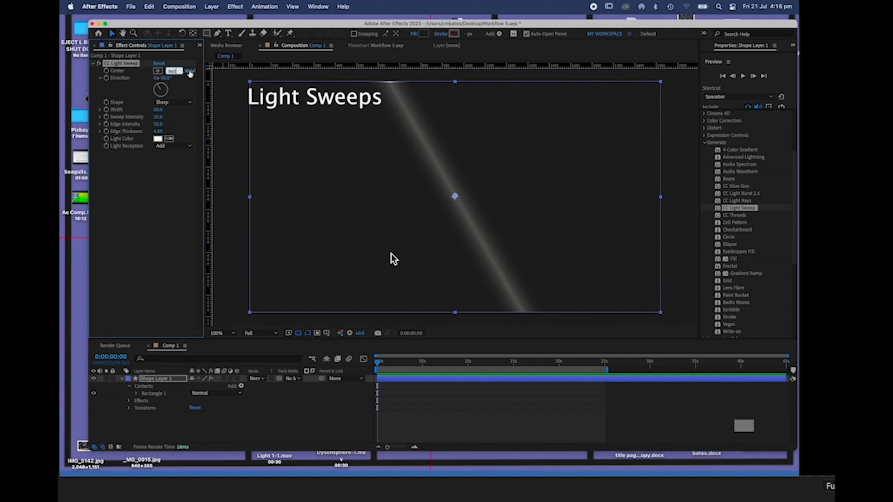
left_click(187, 71)
left_click(107, 78)
Step: Set the light sweep's Width to 4, Sweep Intensity to 142, Edge Intensity to 1 and Edge Thickness to 0.20
left_click(158, 110)
left_click_drag(157, 109, 184, 120)
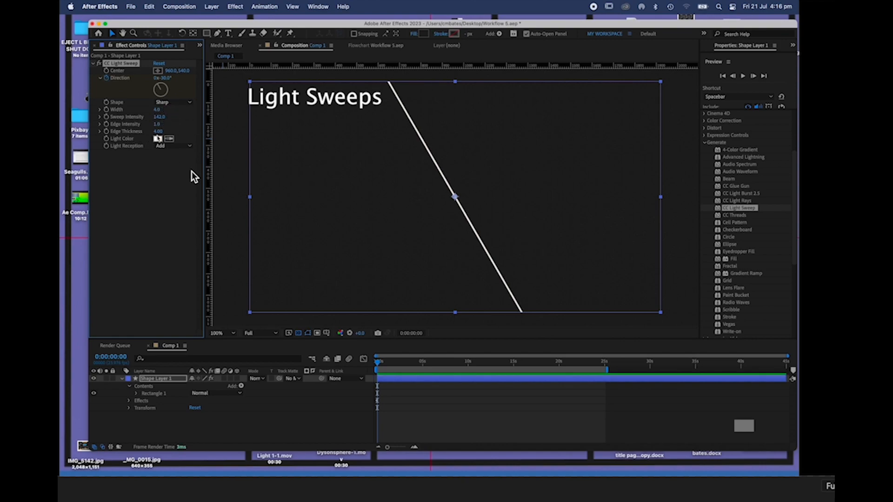
left_click_drag(158, 131, 124, 132)
Step: Set the sweep's Light Color to pure red (FF0000)
left_click(158, 138)
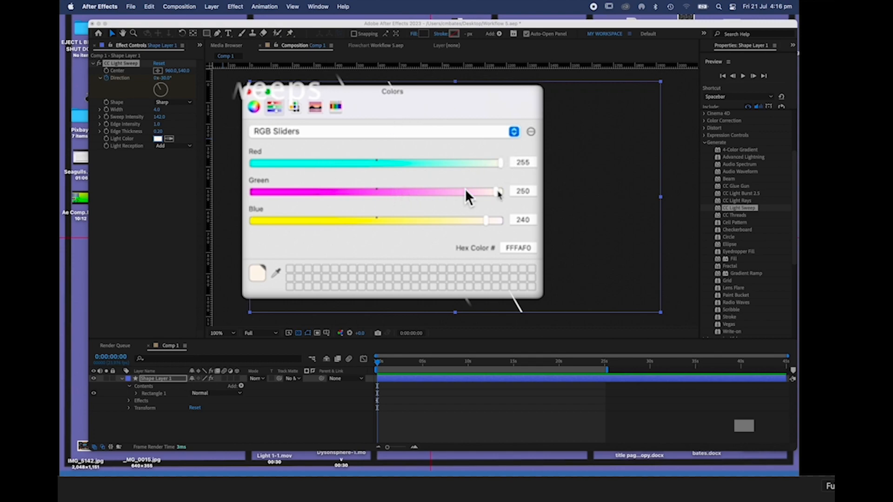
left_click_drag(497, 192, 249, 192)
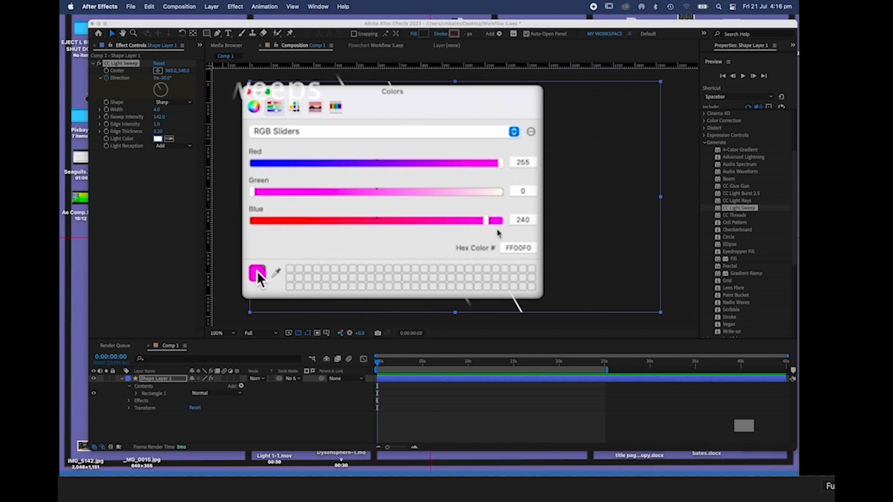
left_click_drag(488, 220, 252, 221)
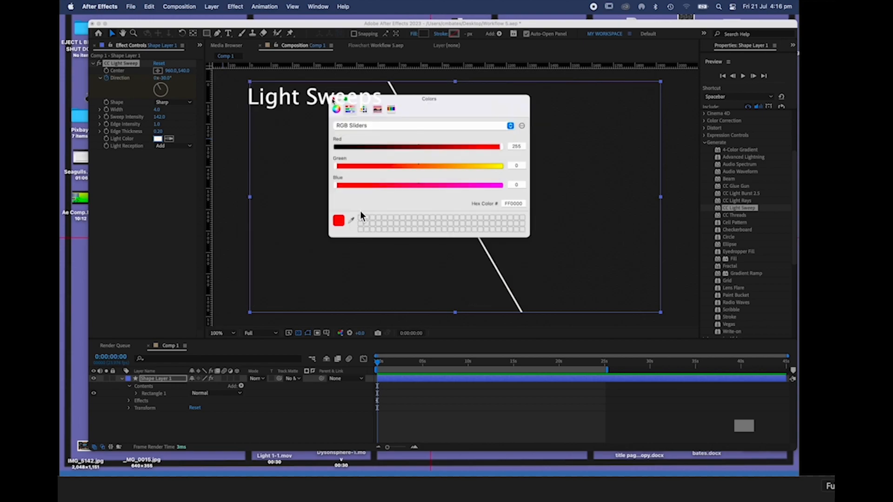
left_click(249, 92)
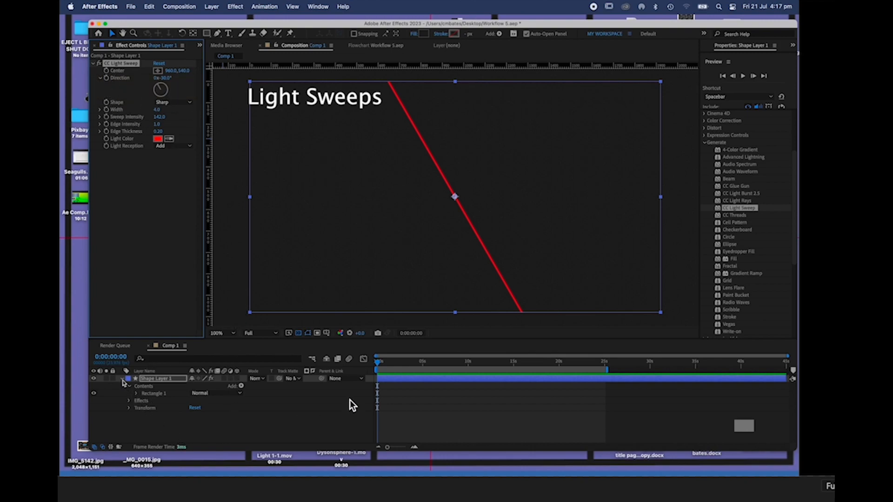
Step: Collapse Shape Layer 1's properties and enable Direction keyframing for its light sweep at the start of the composition
left_click(122, 378)
left_click(149, 408)
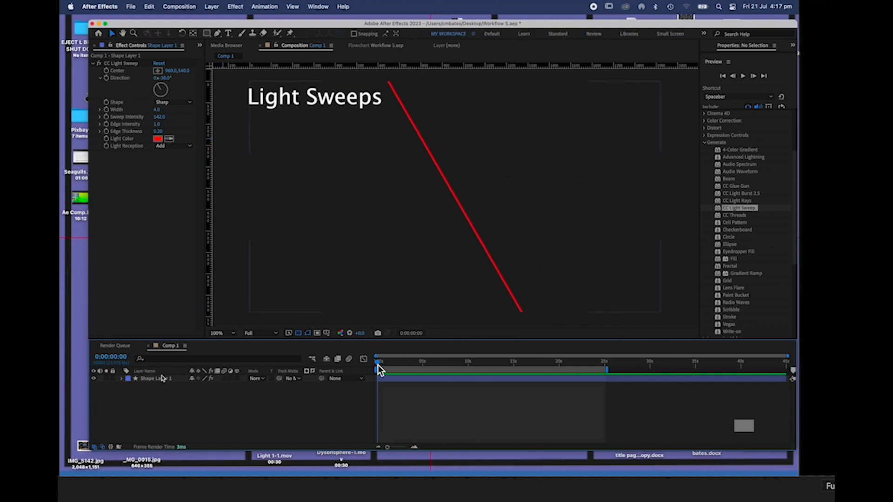
left_click(162, 378)
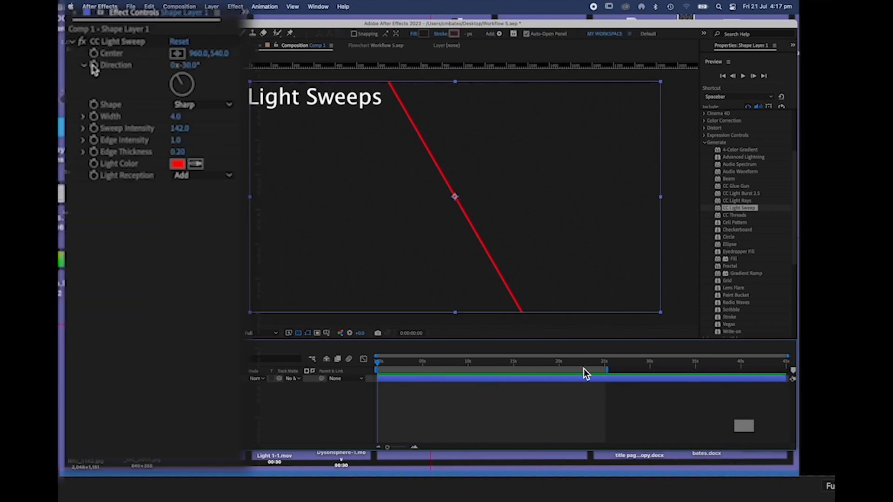
left_click(94, 65)
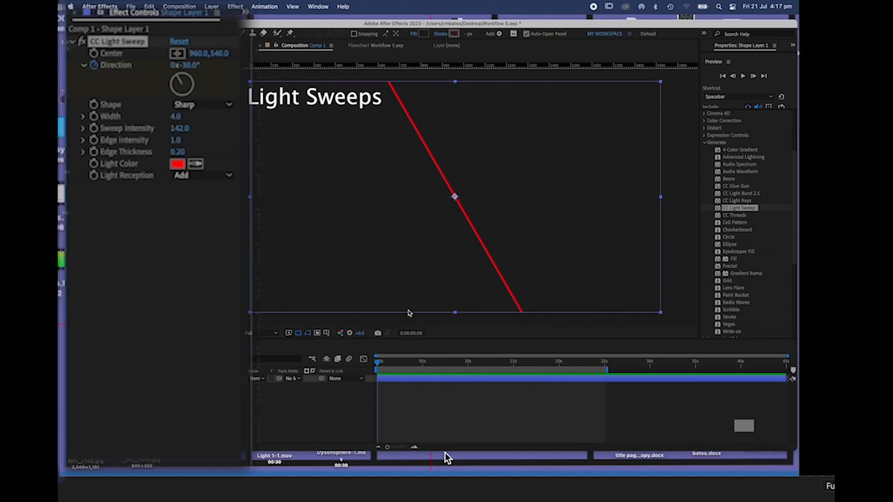
Step: Keyframe the sweep's Direction to 5x+330° at 0:00:10:11 and preview the rotation from the start
left_click_drag(378, 363, 474, 384)
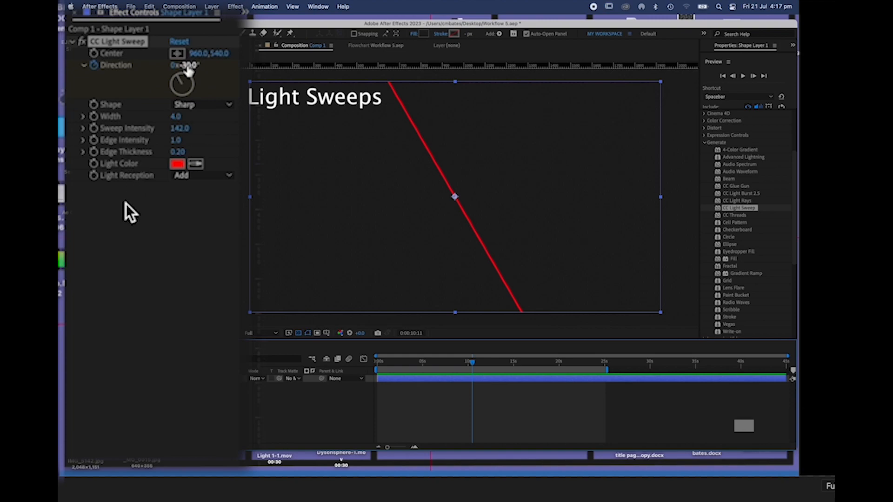
left_click(176, 65)
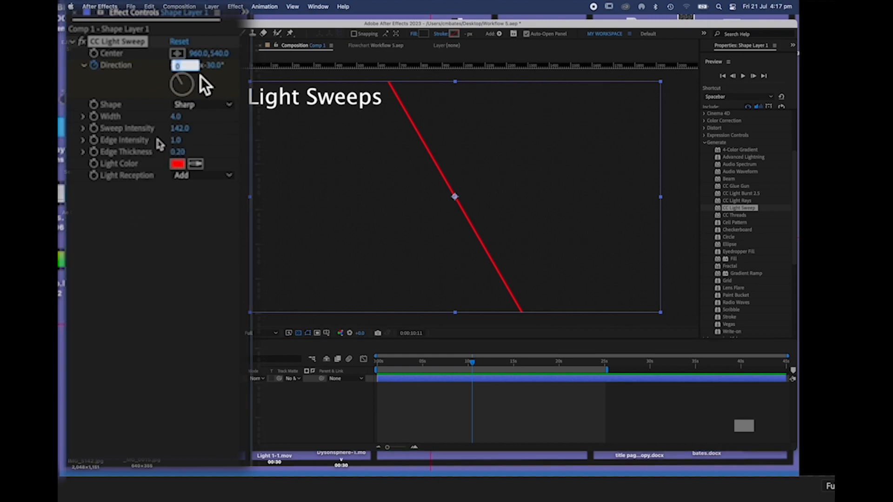
key("Return")
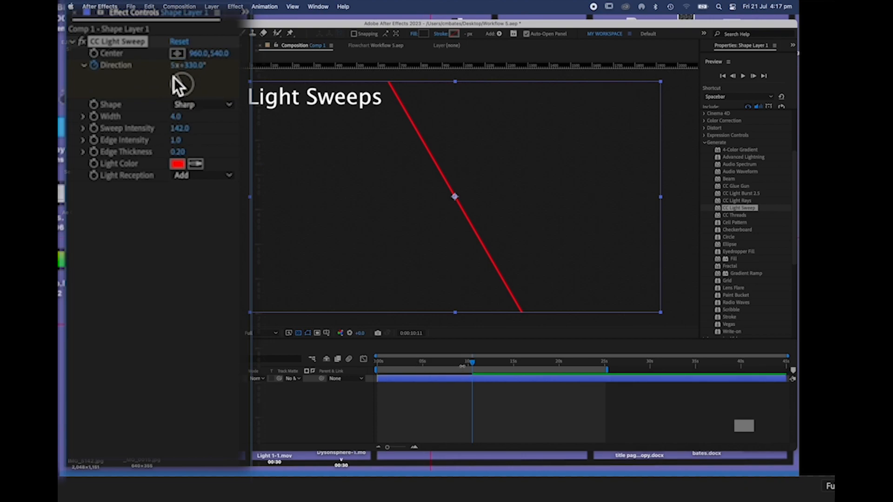
left_click_drag(472, 364, 365, 370)
key("space")
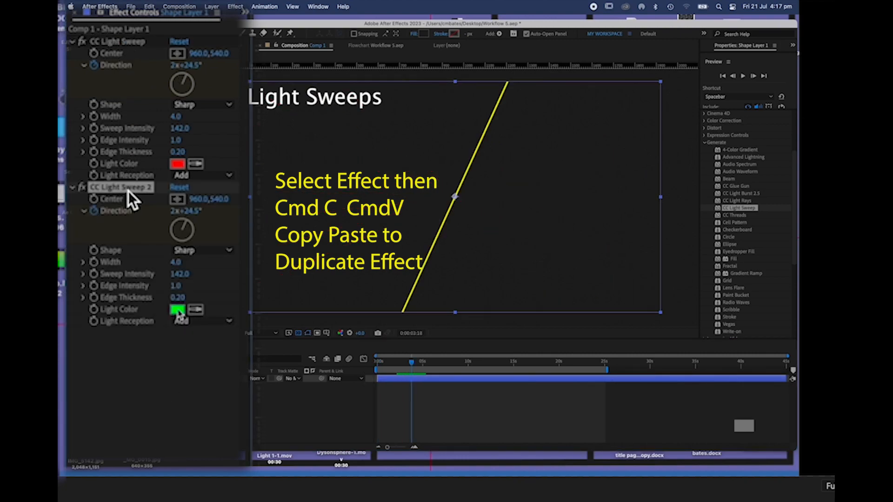
Step: Set the Light Color of CC Light Sweep 2 to pure green (00FF00)
left_click(178, 310)
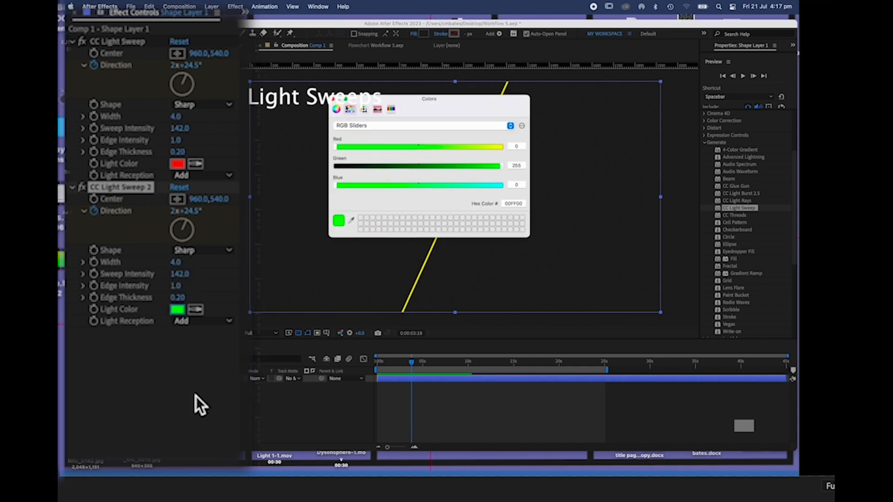
left_click(333, 99)
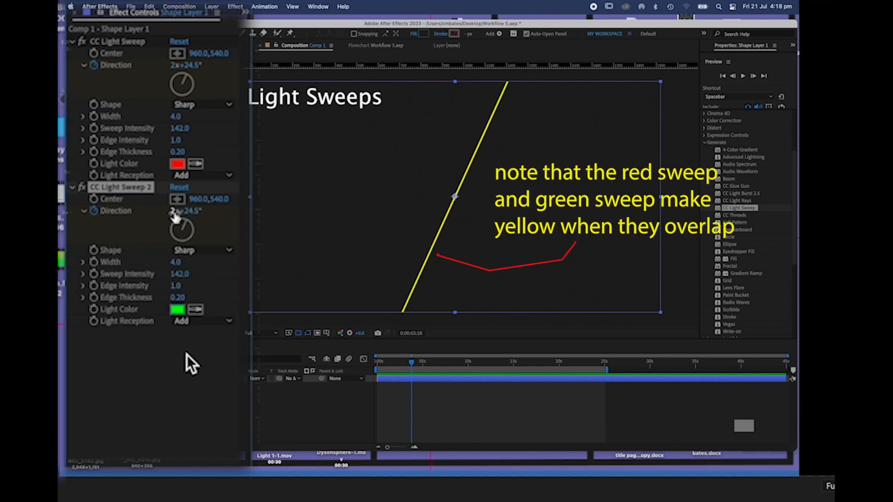
Step: Remove the Direction keyframes from CC Light Sweep 2 and set its Direction to 0x+0°
left_click(97, 212)
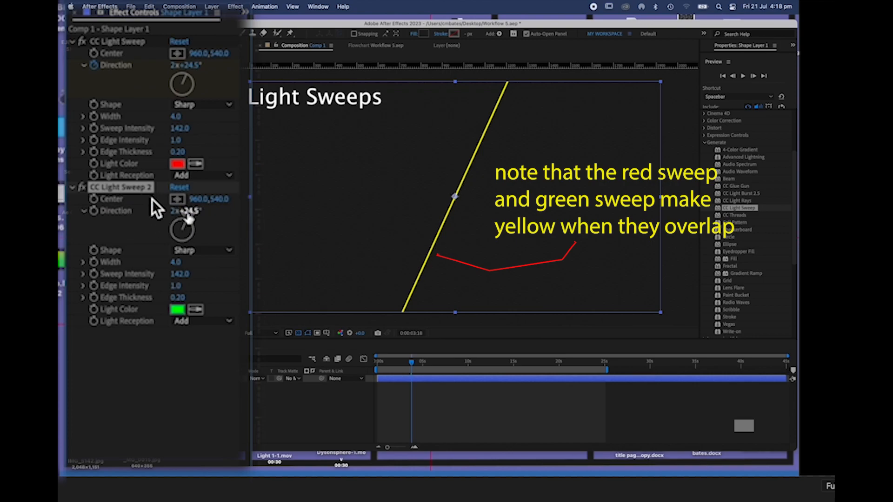
left_click(189, 211)
type("0")
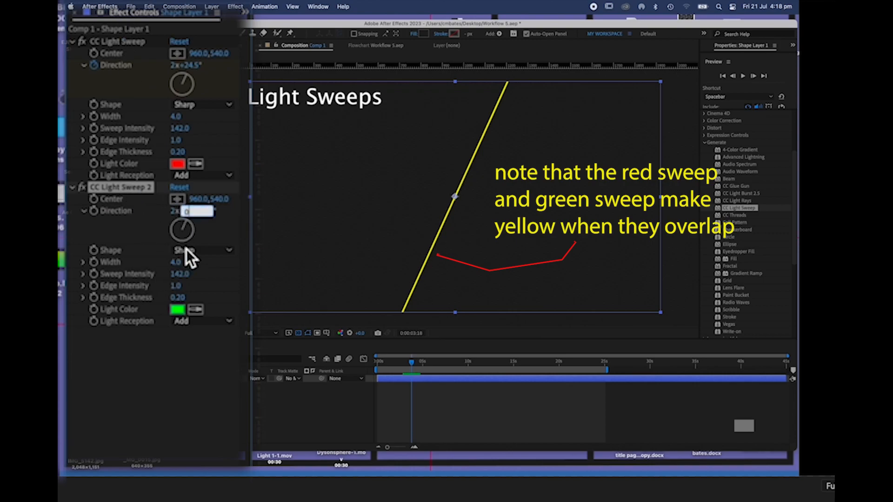
key("Return")
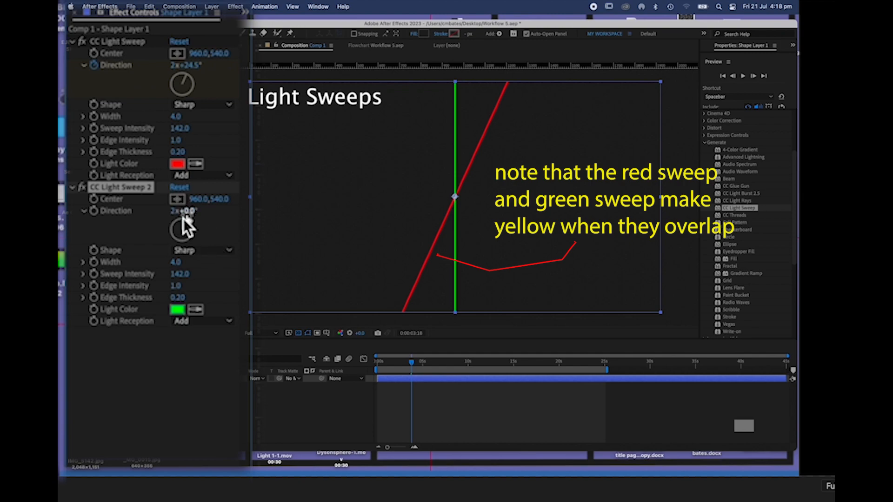
left_click(174, 212)
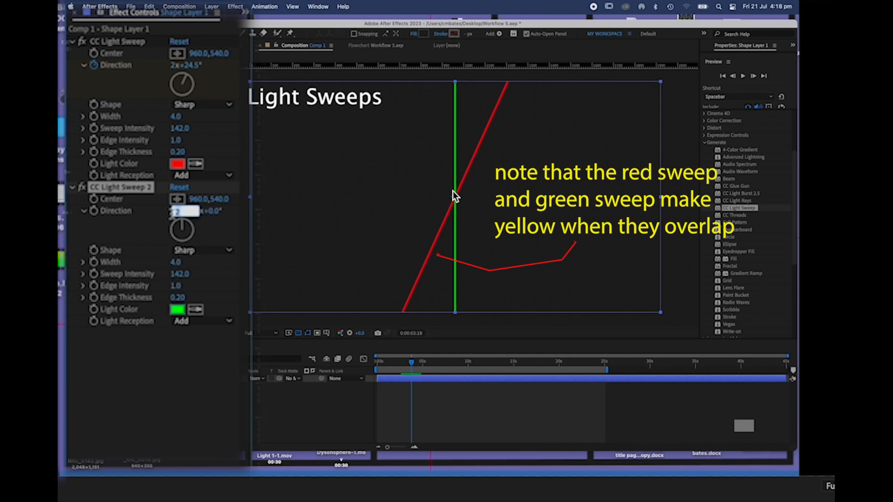
type("0")
key("Return")
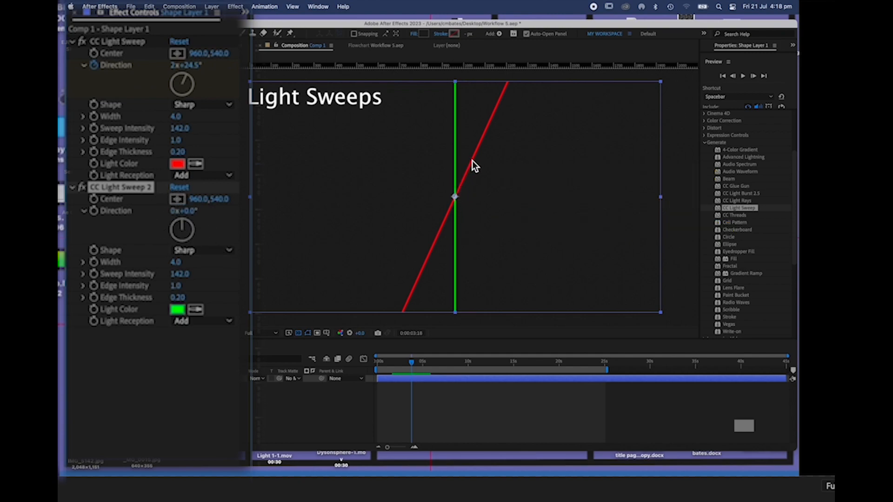
Step: Duplicate the green light sweep effect and set the copy's Light Color to pure blue (0000FF)
left_click(73, 187)
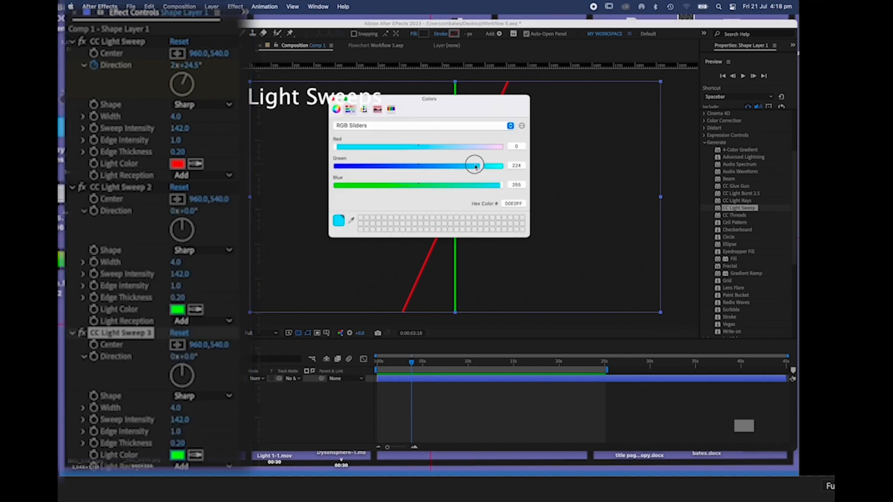
left_click_drag(473, 164, 328, 164)
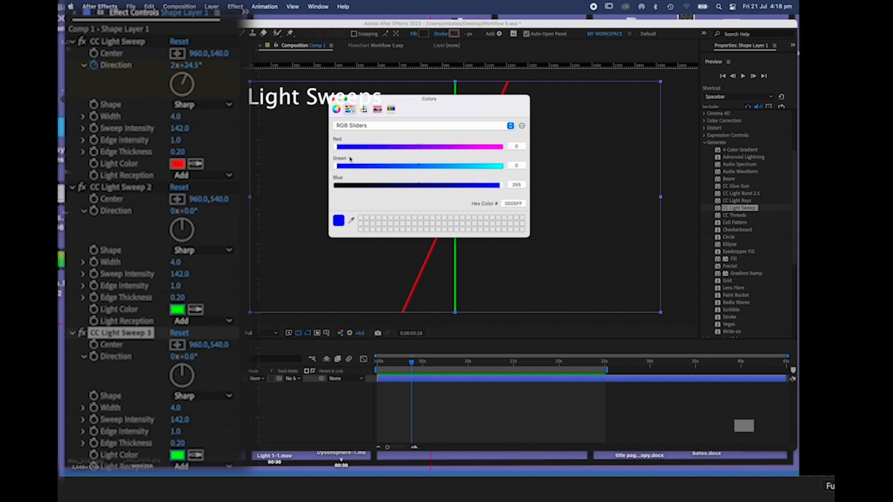
left_click(333, 99)
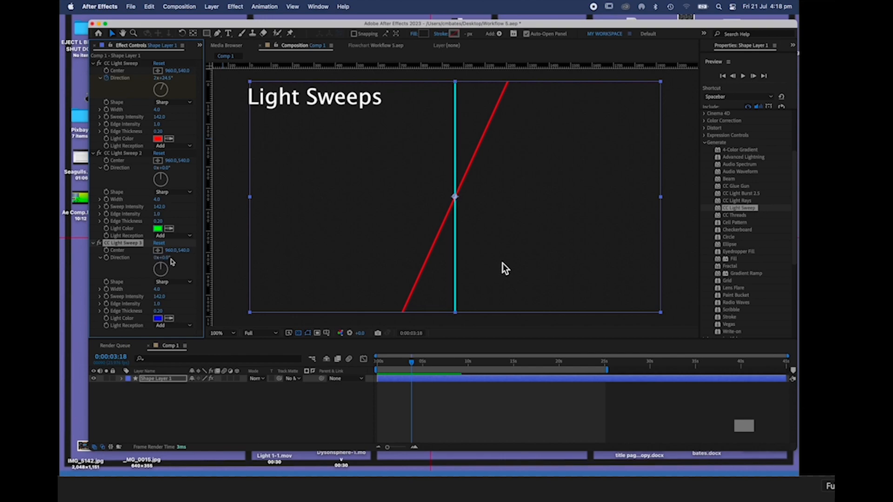
Step: Rotate the blue light sweep's Direction to 46° and collapse its settings
left_click_drag(164, 259, 185, 259)
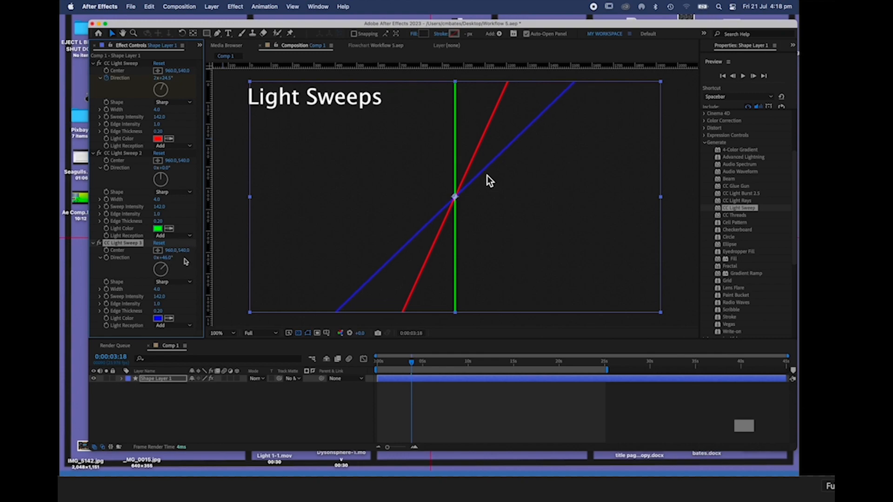
left_click(94, 243)
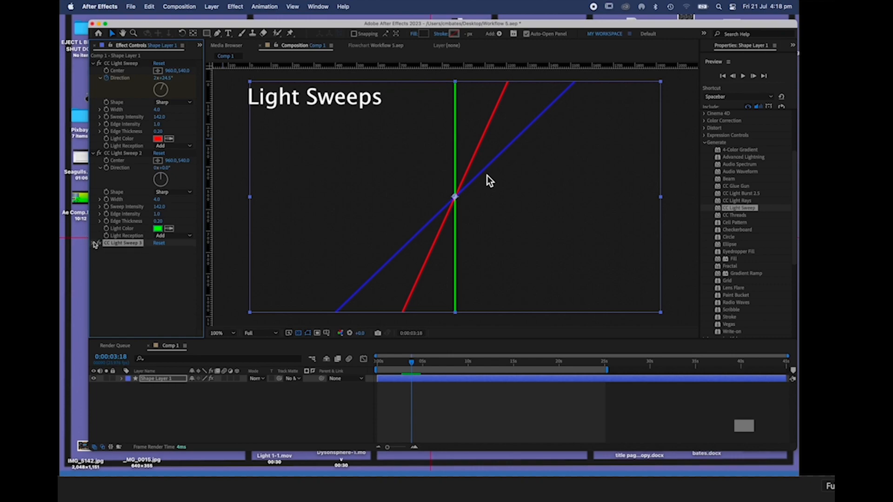
Step: Enable Direction keyframing on CC Light Sweep 2, reveal the layer's keyframes and set -6 revolutions at 0:00:10:11
left_click(106, 168)
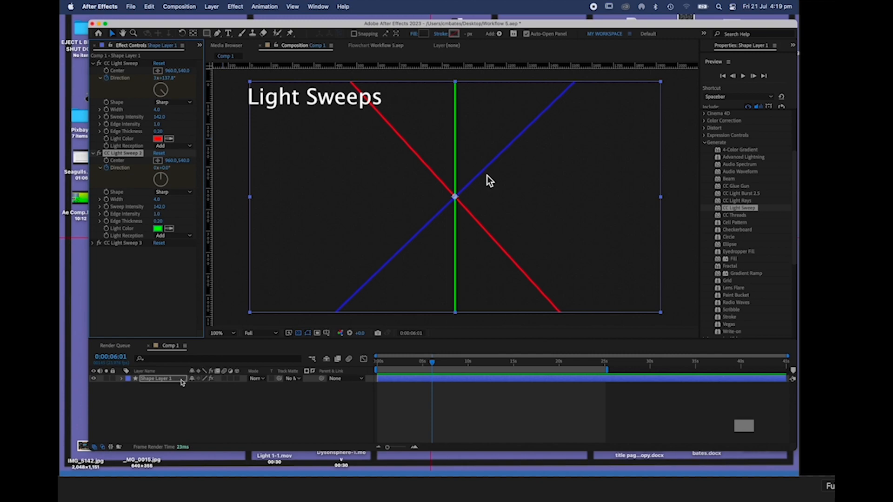
left_click(180, 379)
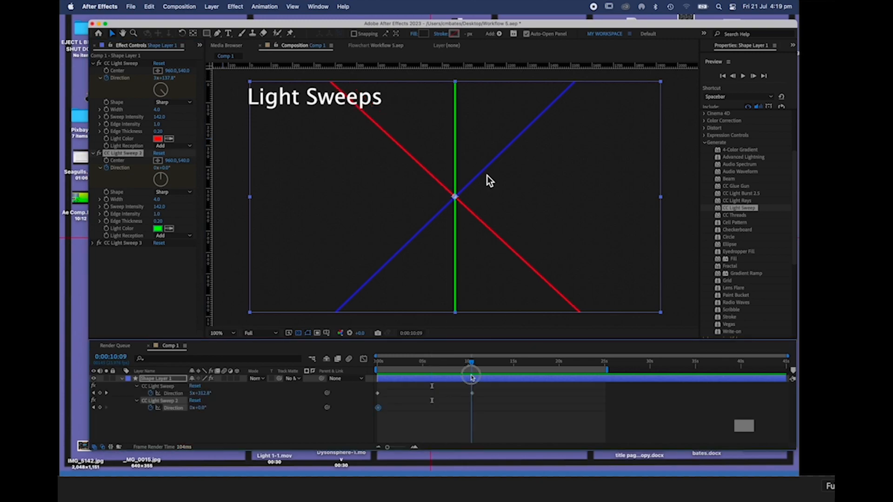
left_click_drag(470, 374, 472, 373)
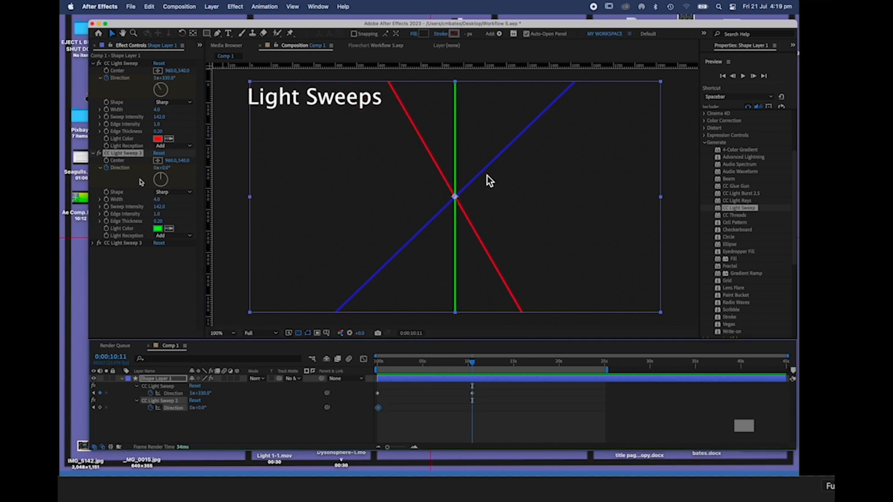
left_click(155, 168)
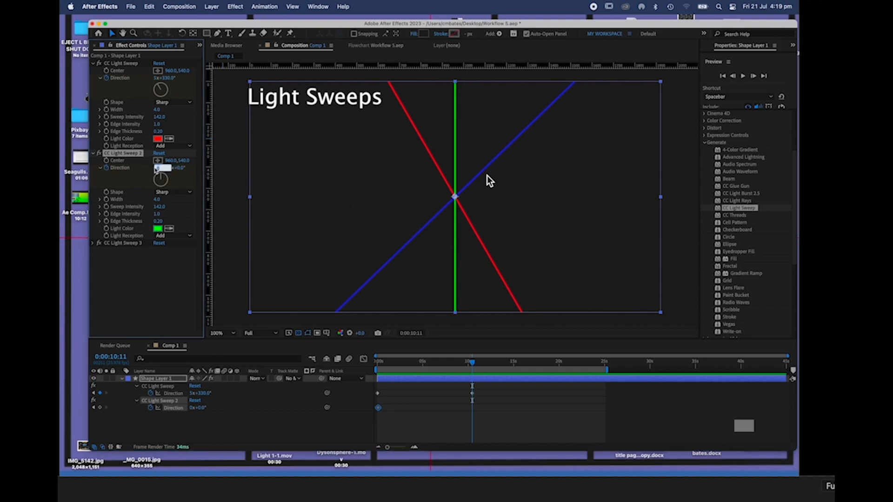
type("-6")
key("Return")
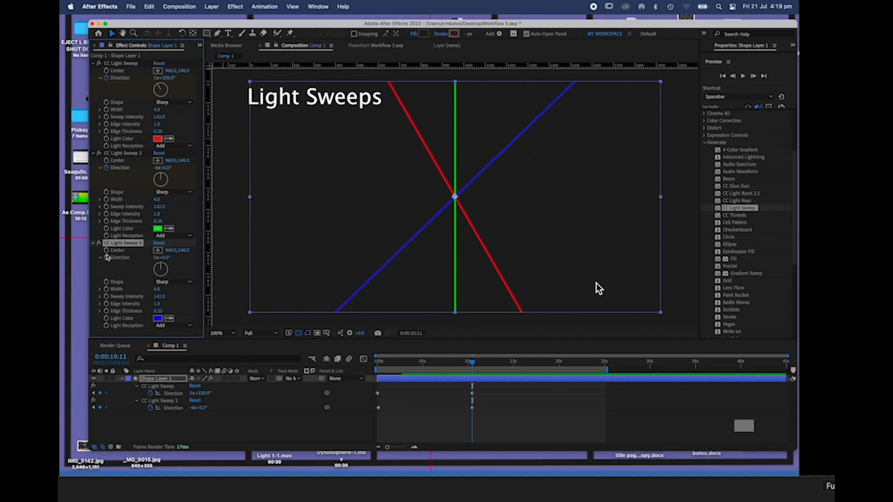
Step: Enable Direction keyframing on CC Light Sweep 3 and reveal all keyframed properties of Shape Layer 1 in the timeline
left_click(106, 258)
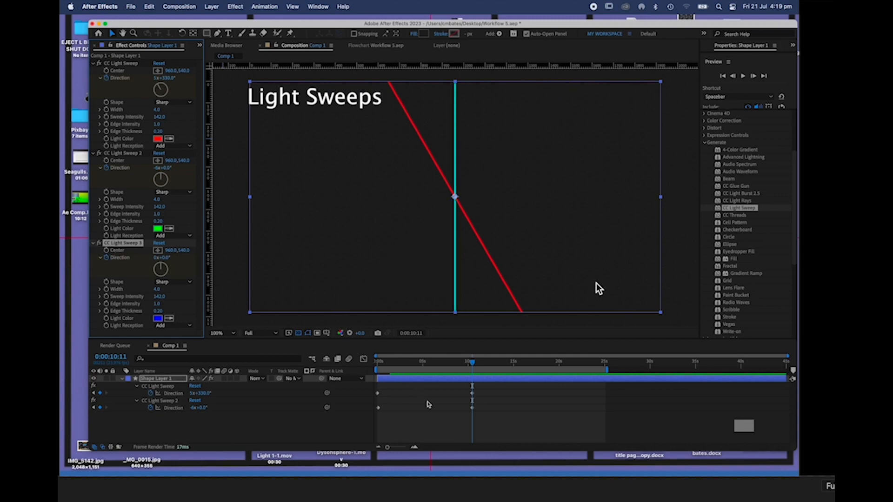
left_click(203, 426)
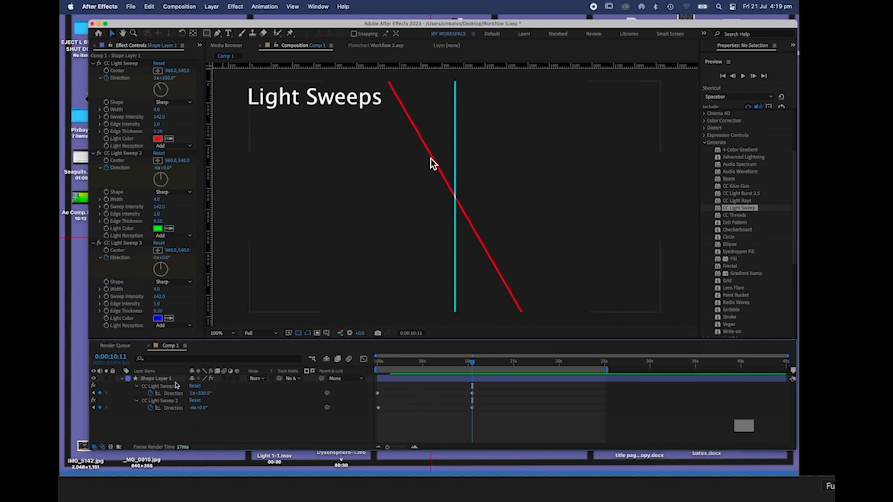
left_click(176, 382)
key("u")
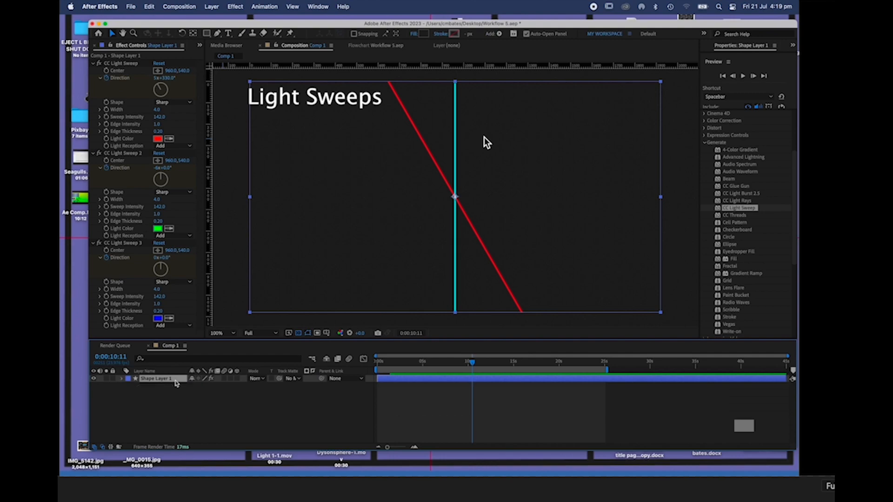
key("u")
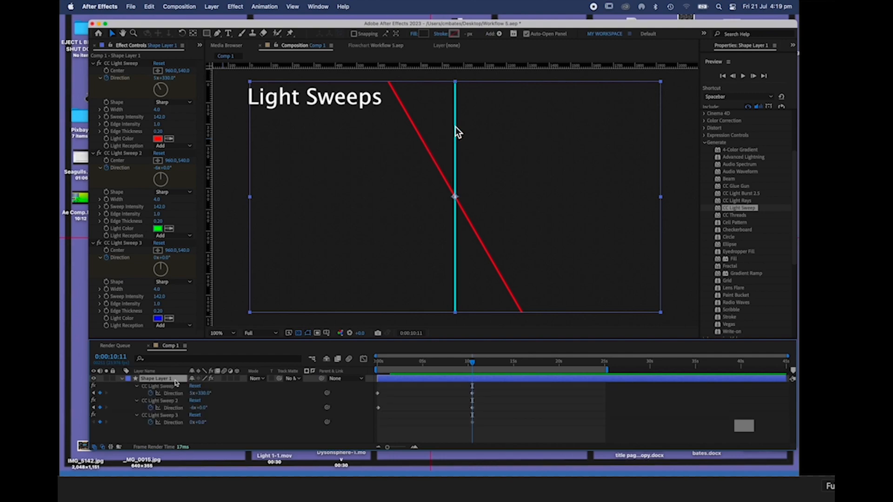
Step: Preview the rotation animation of the three light sweeps
key("space")
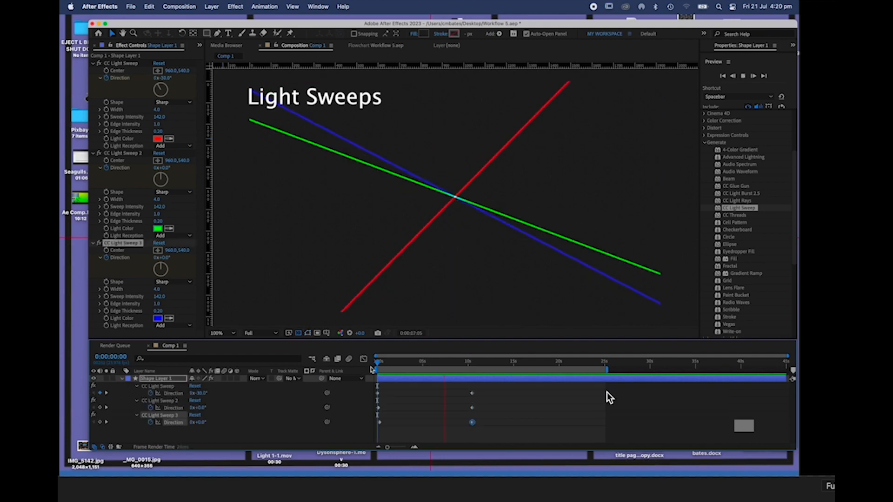
Step: Stop the preview and set the Width of the red CC Light Sweep to 60
key("space")
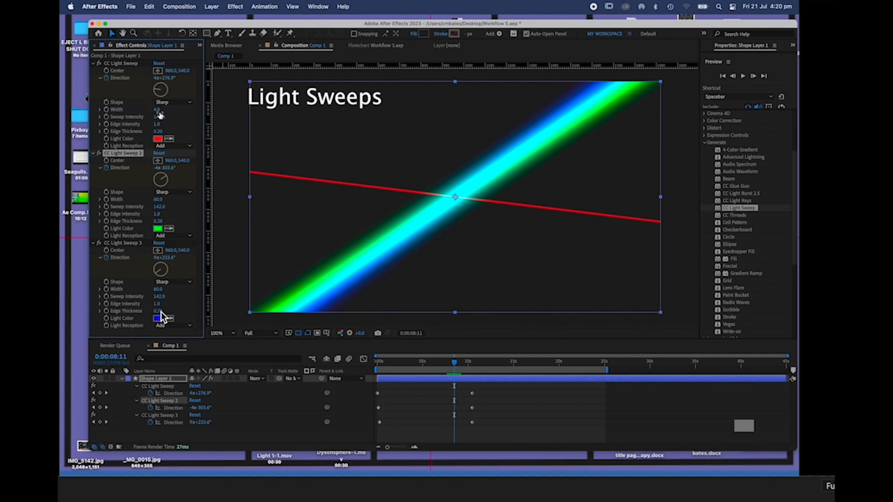
left_click(158, 111)
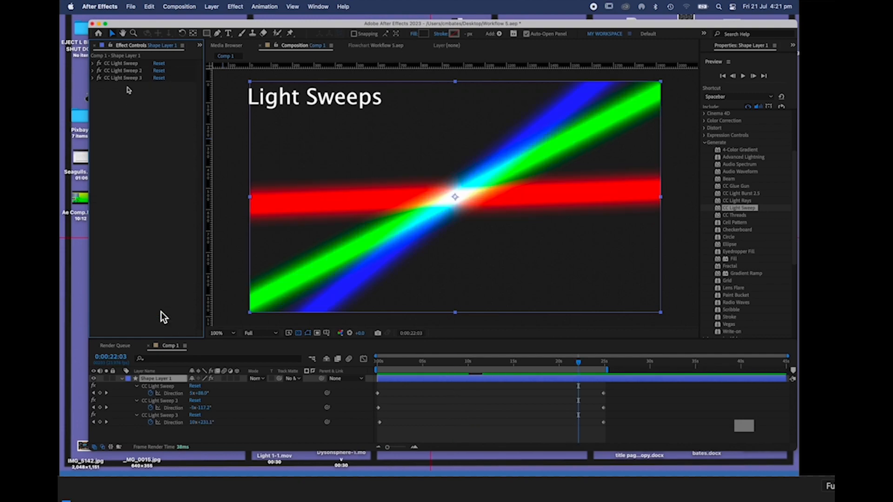
Step: Duplicate CC Light Sweep 3 and change the copy's Light Color to cyan (00FFFF)
left_click(126, 79)
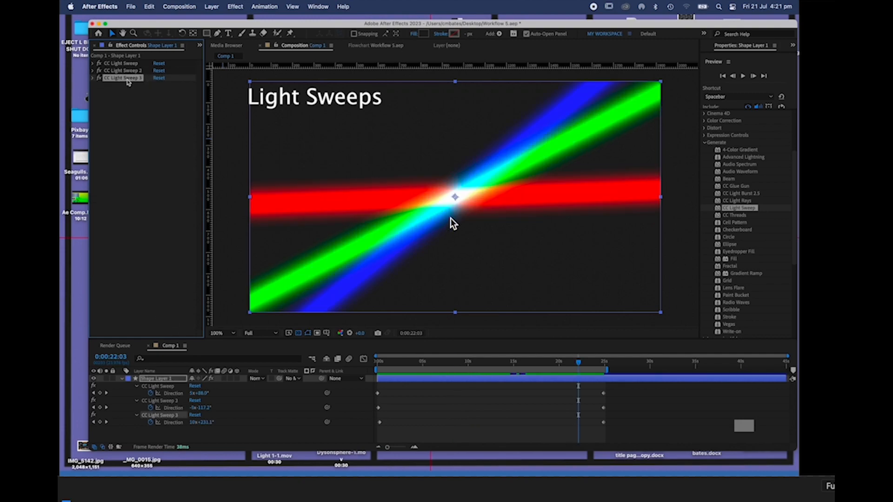
key("super+d")
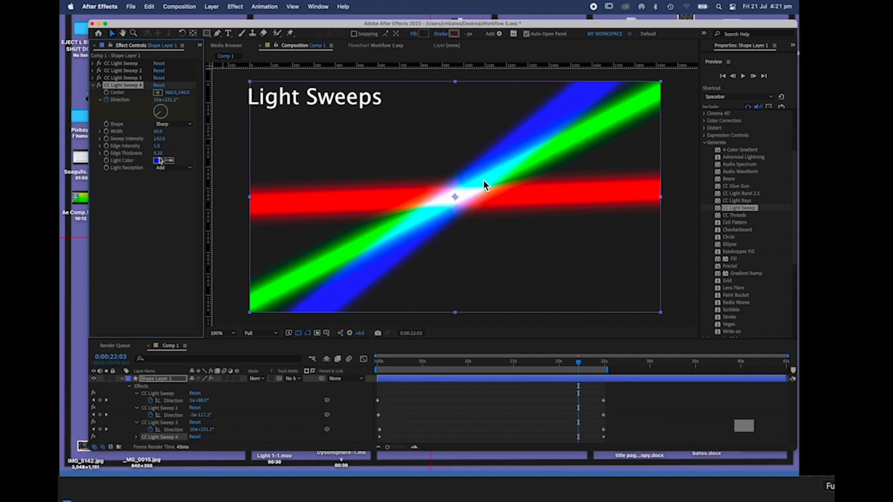
left_click(158, 161)
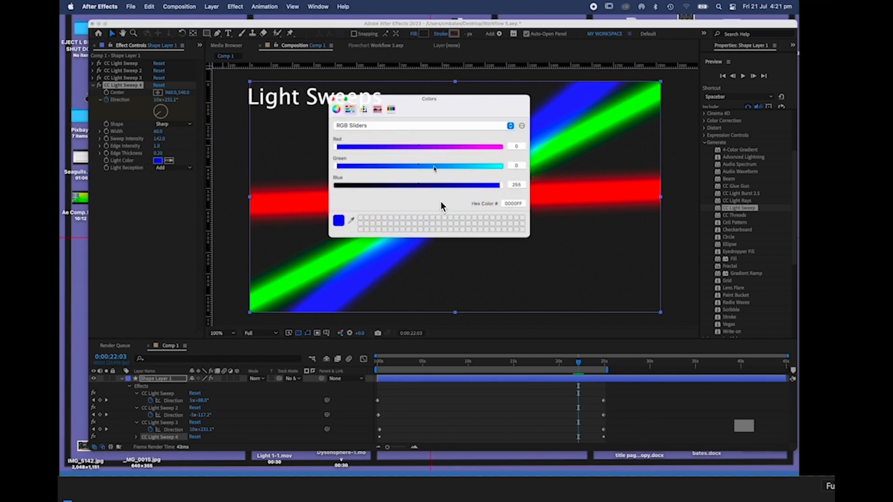
left_click_drag(336, 168, 503, 170)
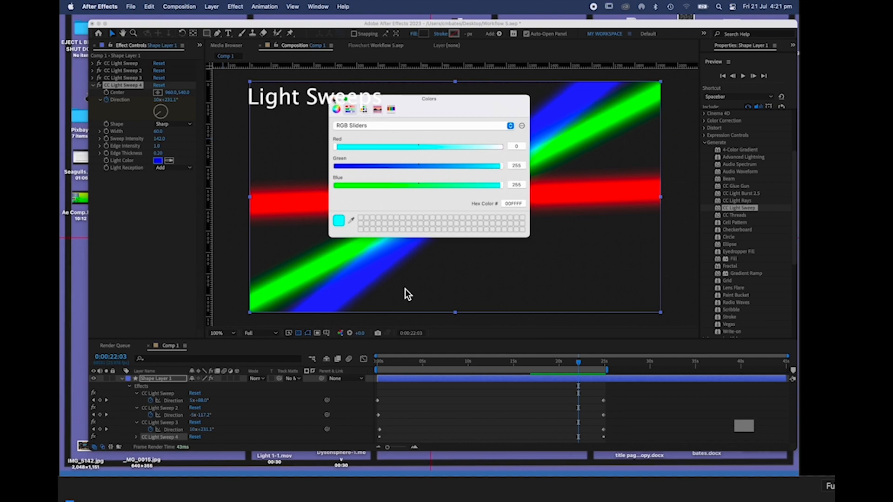
left_click(332, 98)
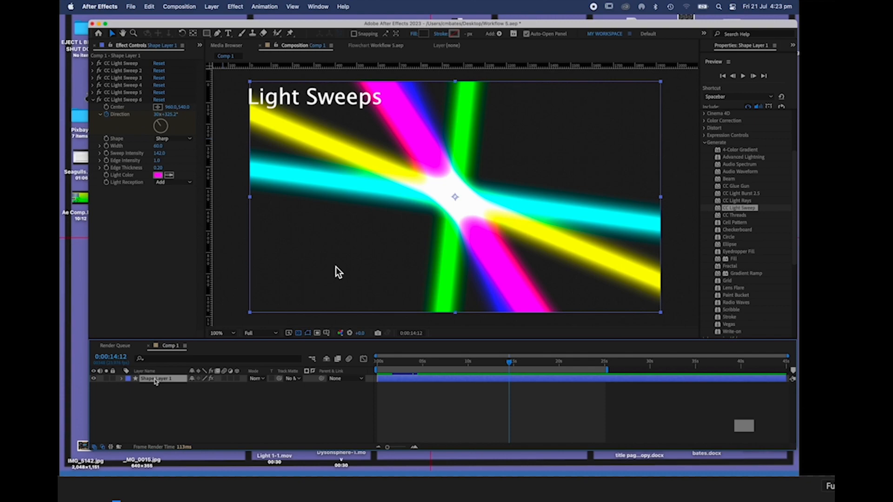
Step: Scale Shape Layer 1 down to 50%
key("s")
left_click(200, 386)
type("50")
key("Return")
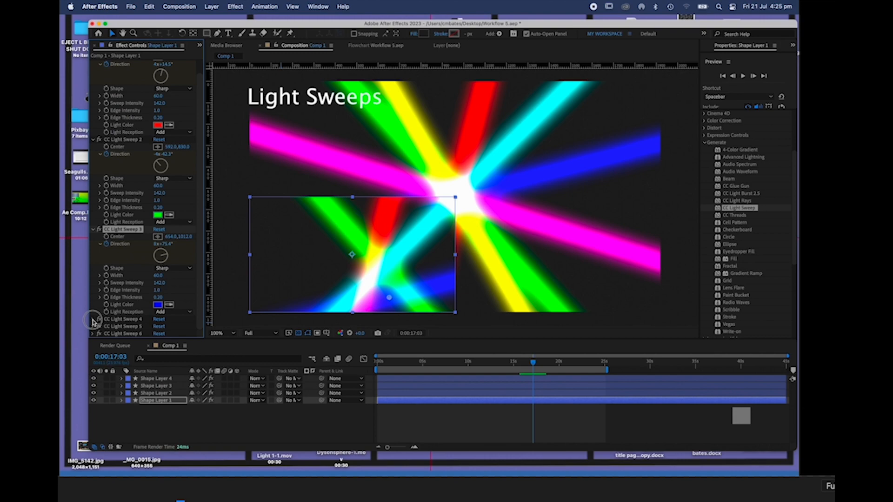
Step: Move the Center of CC Light Sweep 4 on Shape Layer 1 to about 346, 908
scroll(94, 321, "up", 2)
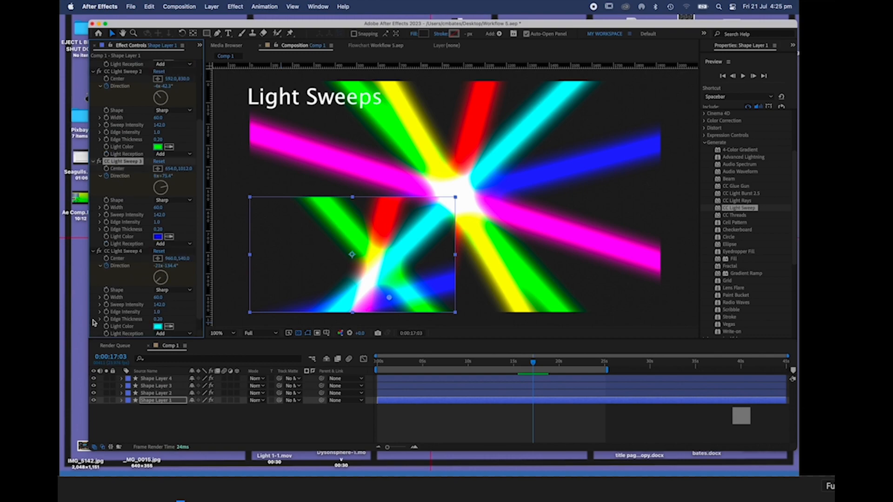
left_click(159, 259)
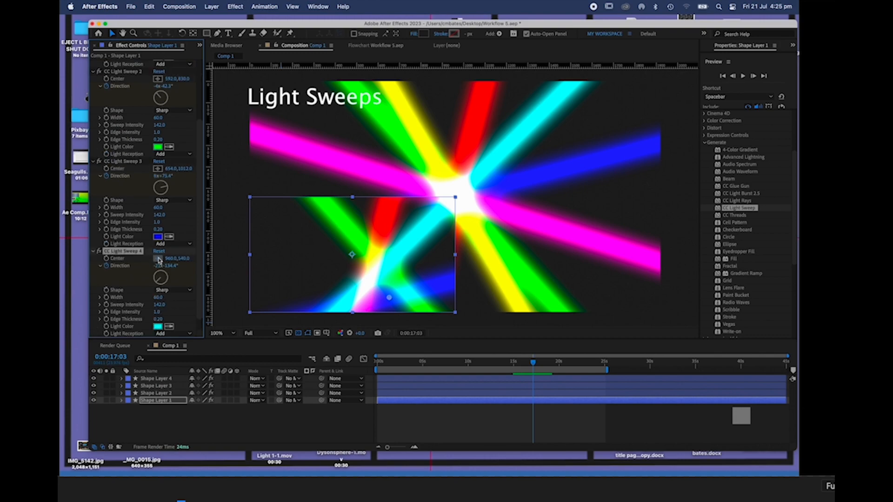
left_click(324, 278)
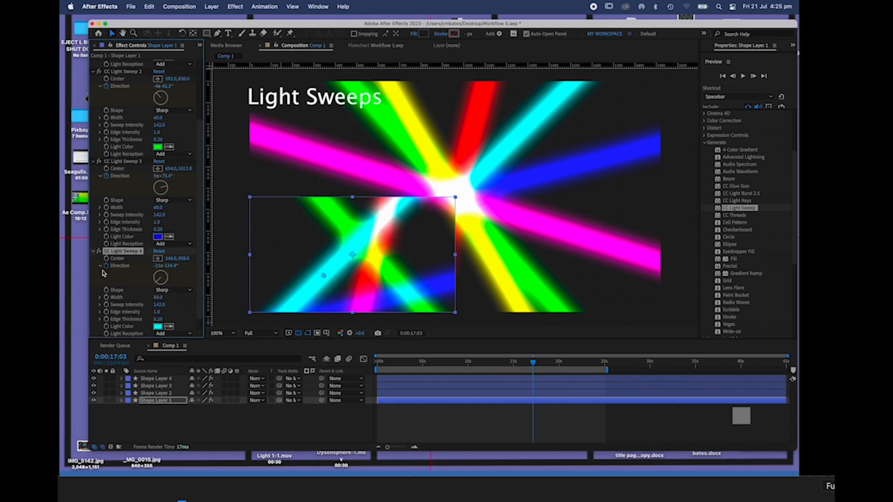
Step: Expand CC Light Sweep 5 on Shape Layer 1 and move its Center to about 248, 834
scroll(138, 310, "down", 1)
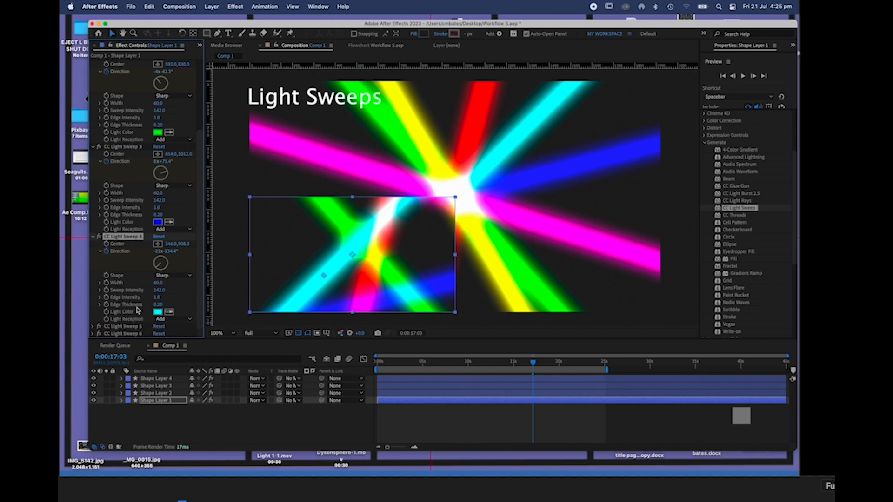
left_click(93, 326)
scroll(93, 328, "down", 5)
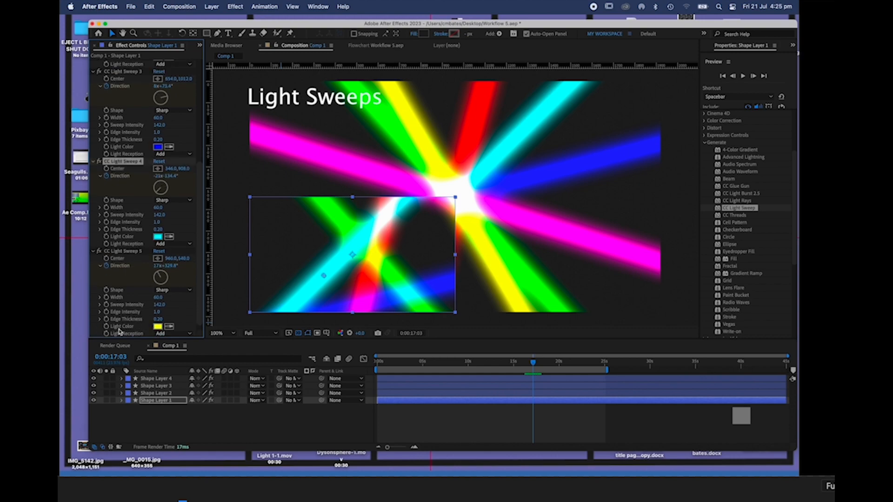
left_click(158, 258)
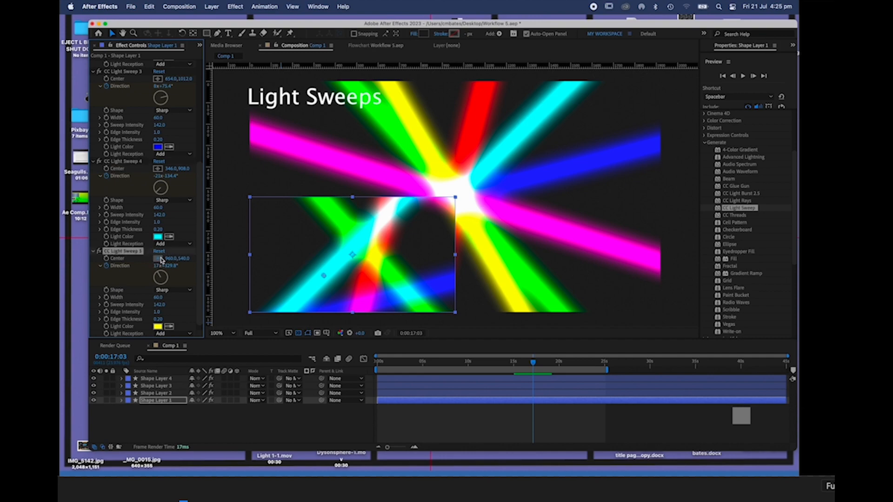
left_click(317, 262)
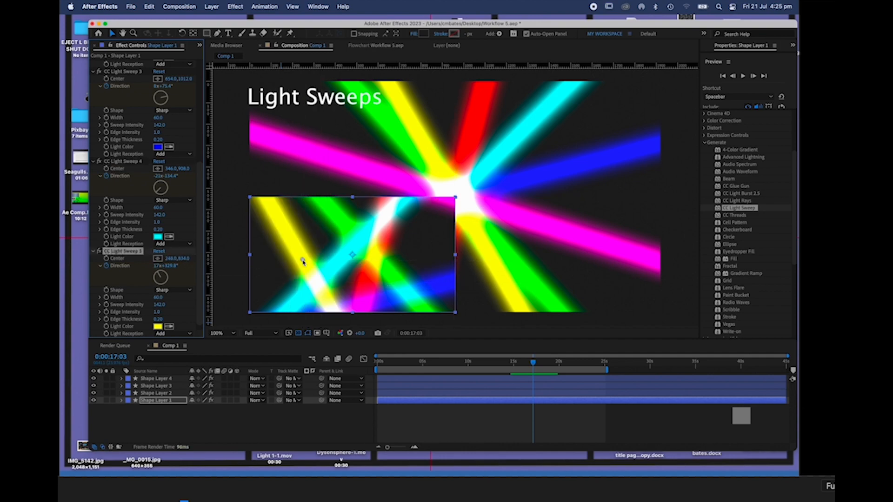
Step: On Shape Layer 2, place the first three sweep centers at about 134,468, 448,486 and 696,220, and begin relocating CC Light Sweep 4's Center
left_click(165, 393)
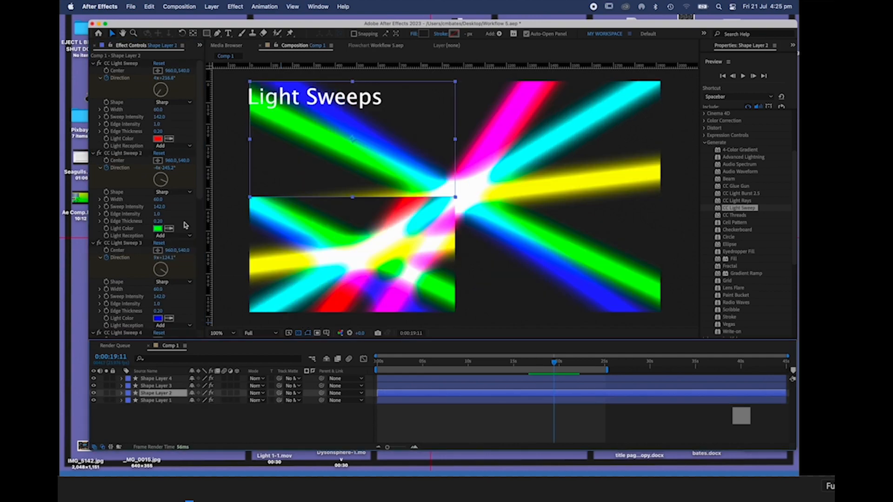
left_click(158, 71)
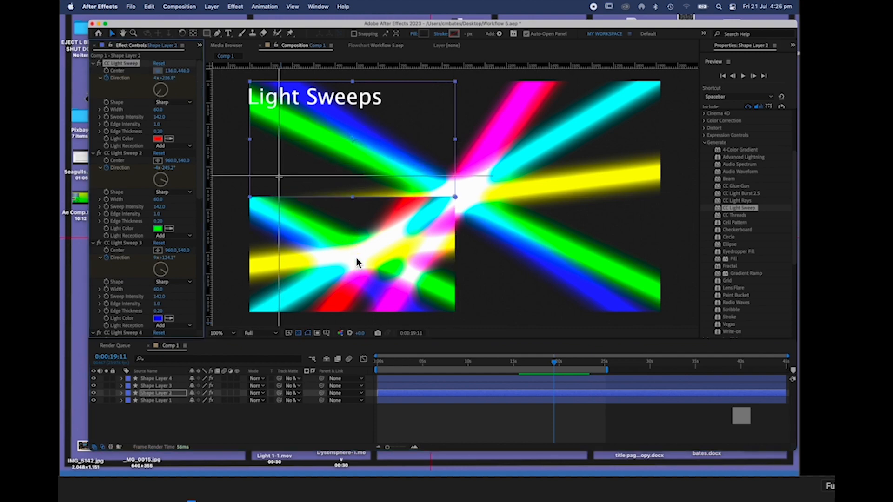
left_click(278, 181)
left_click(158, 160)
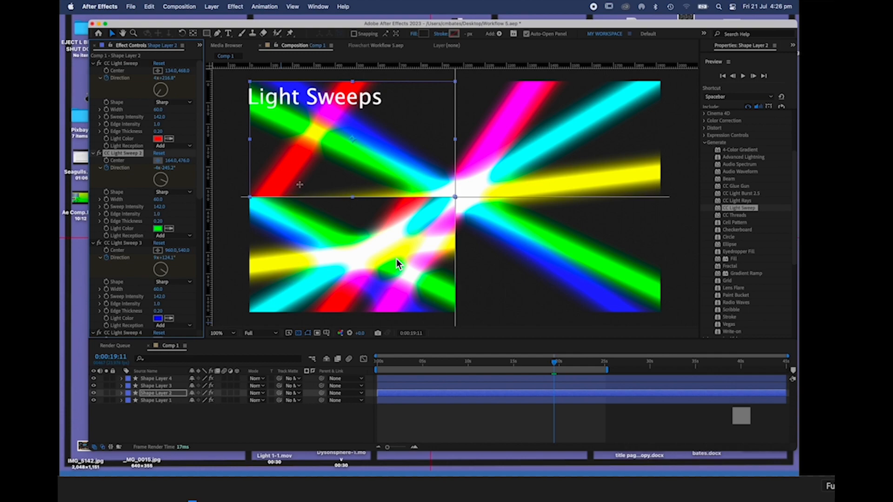
left_click(345, 185)
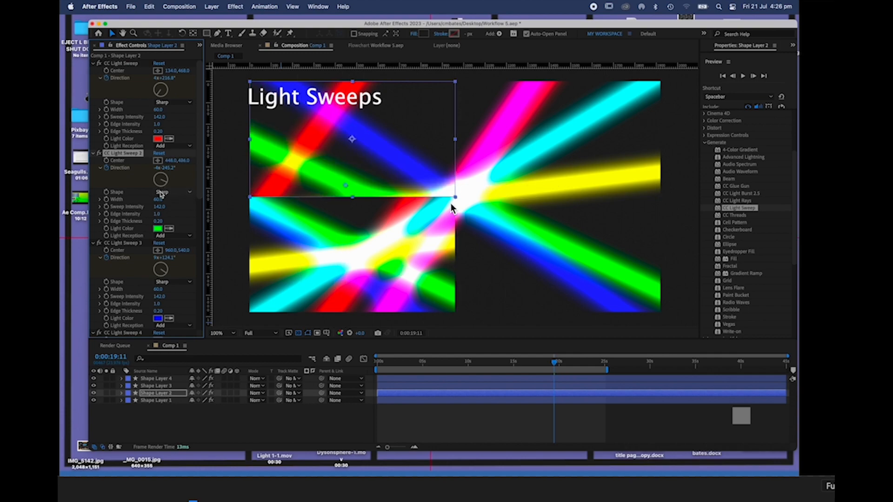
left_click(159, 250)
left_click(398, 129)
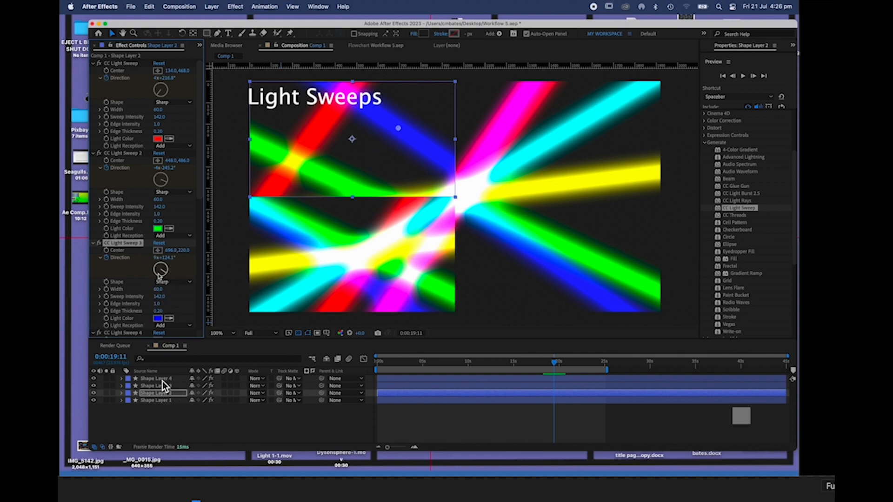
scroll(158, 307, "down", 5)
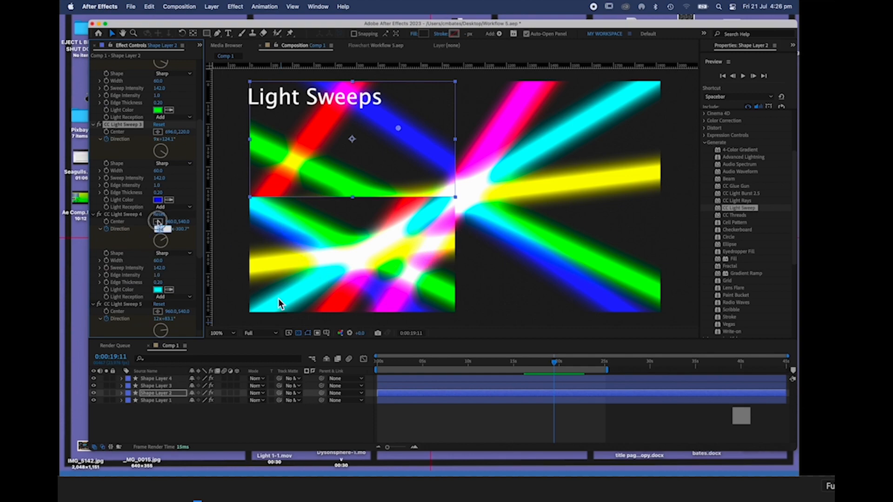
left_click(158, 222)
Step: On Shape Layer 3, move CC Light Sweep 5's Center to about 1154, 300 and spread the centers of sweeps 4 and 3 within the layer
left_click(156, 386)
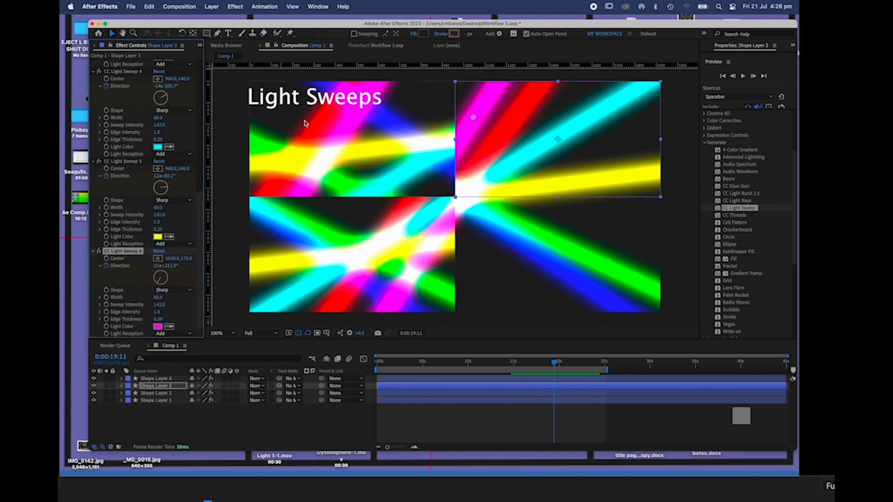
left_click(157, 169)
left_click(496, 146)
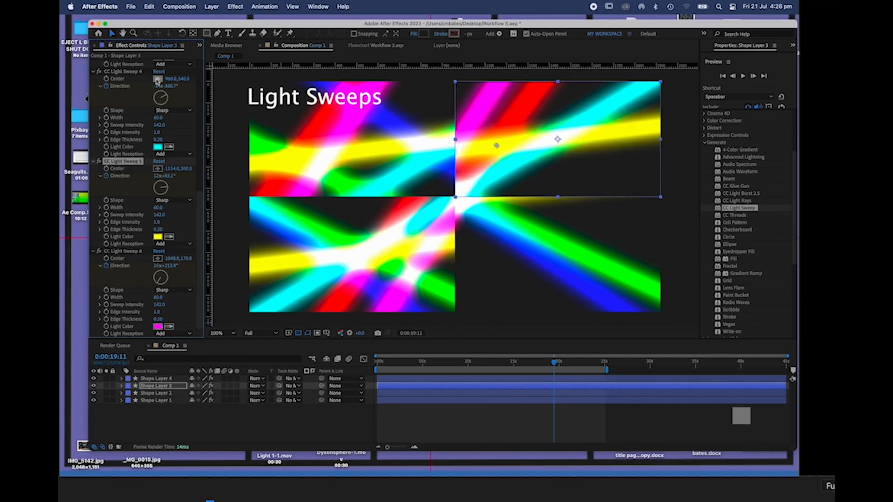
left_click(158, 79)
left_click(557, 139)
scroll(158, 120, "up", 6)
left_click(158, 133)
left_click(568, 112)
scroll(159, 119, "up", 5)
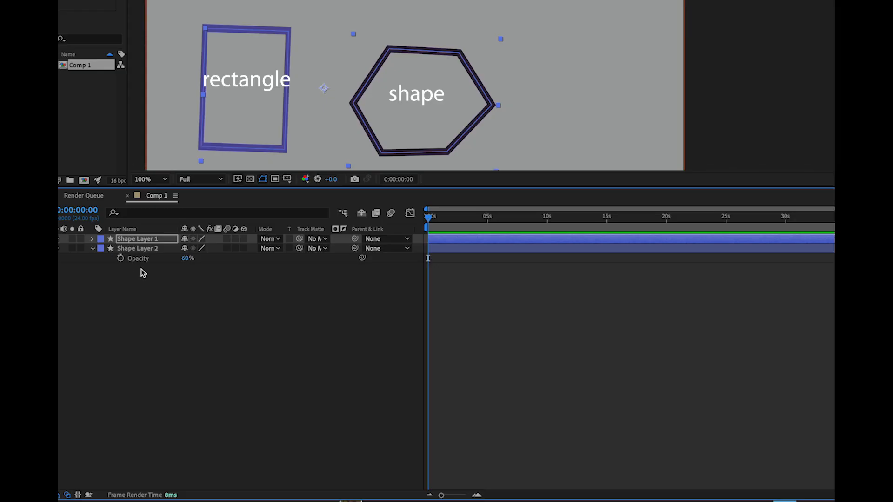
Step: Reshape Rectangle 1 in Shape Layer 1 to be narrower and taller, with path Size 292.7, 292.7 and Position -20, 0
left_click(159, 295)
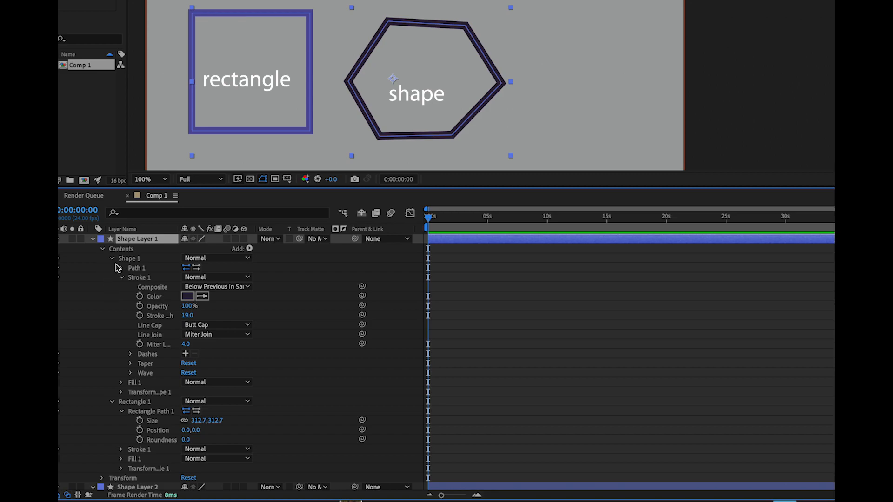
left_click(138, 307)
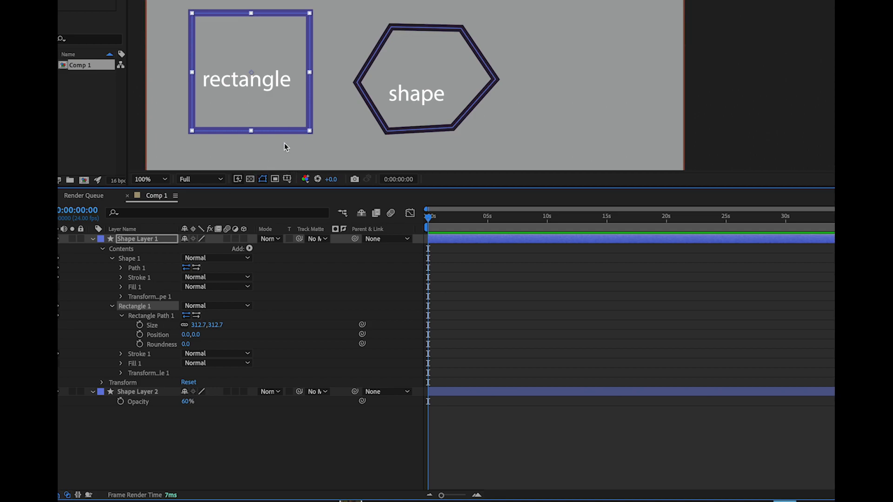
mouse_move(311, 132)
left_mouse_down()
mouse_move(319, 136)
mouse_move(278, 140)
mouse_move(298, 94)
mouse_move(321, 95)
mouse_move(330, 138)
mouse_move(298, 141)
left_mouse_up()
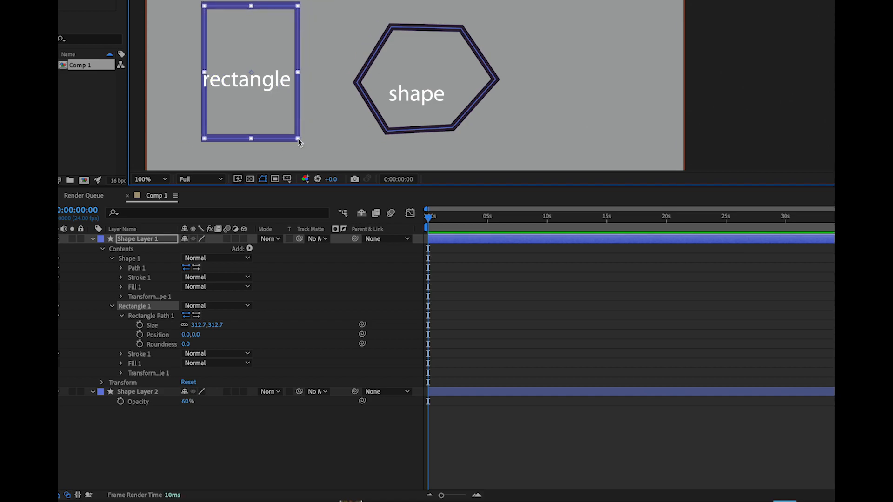
left_click_drag(193, 325, 188, 343)
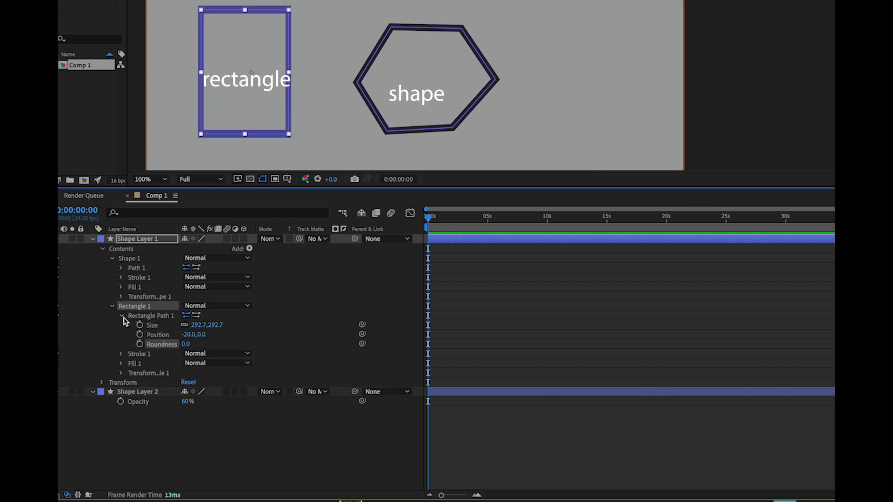
left_click(121, 316)
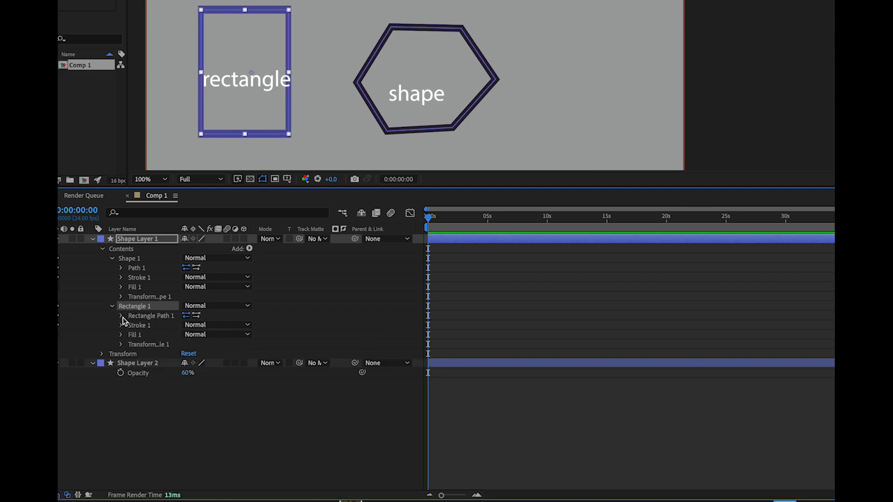
Step: In Rectangle 1's transform properties, set the Anchor Point to -11, 0 and the Scale to 101.4, 143.9%
left_click(122, 344)
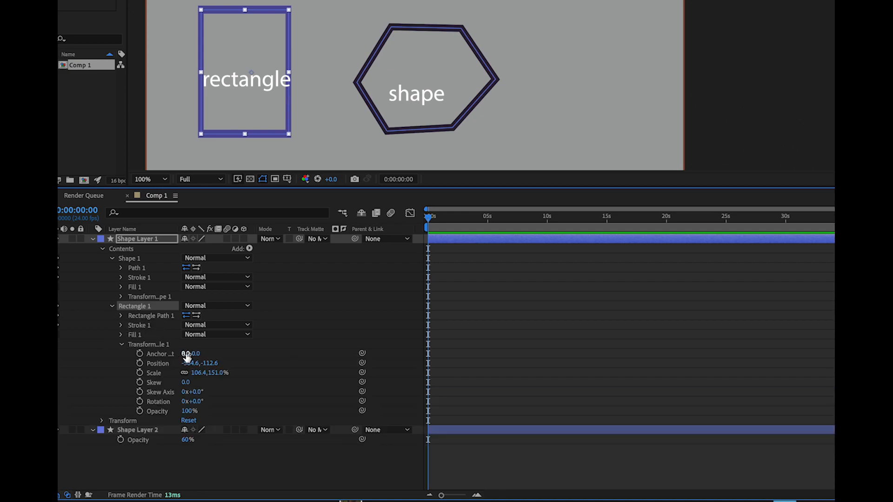
mouse_move(186, 355)
left_mouse_down()
mouse_move(200, 355)
mouse_move(182, 355)
left_mouse_up()
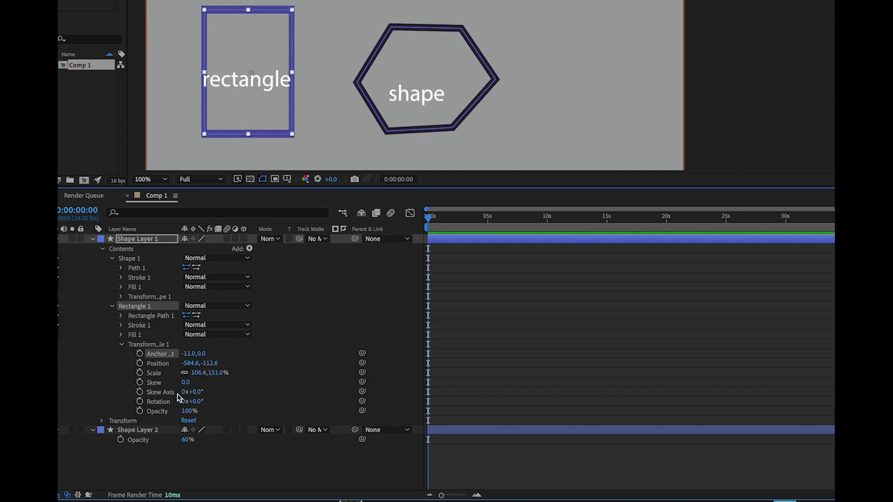
mouse_move(195, 373)
left_mouse_down()
mouse_move(179, 373)
mouse_move(203, 372)
mouse_move(186, 373)
mouse_move(194, 375)
left_mouse_up()
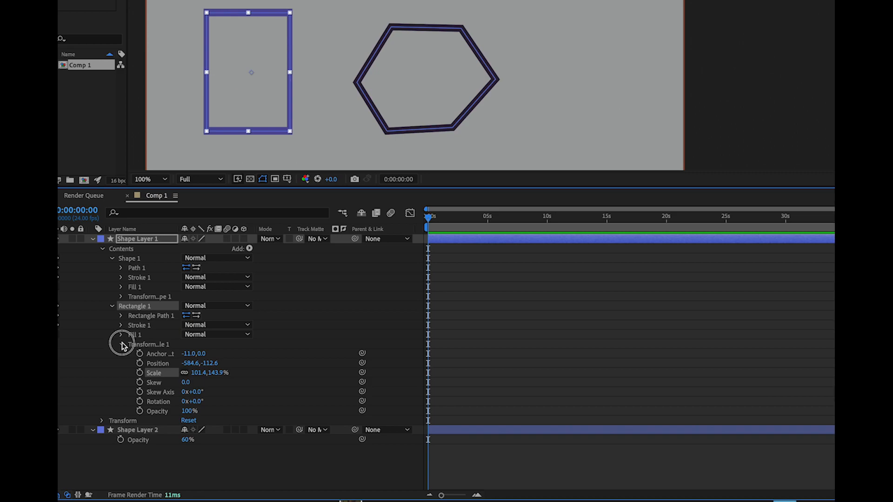
Step: Expand Path 1 of Shape 1 and select it to expose the hexagon's individual vector points
left_click(125, 258)
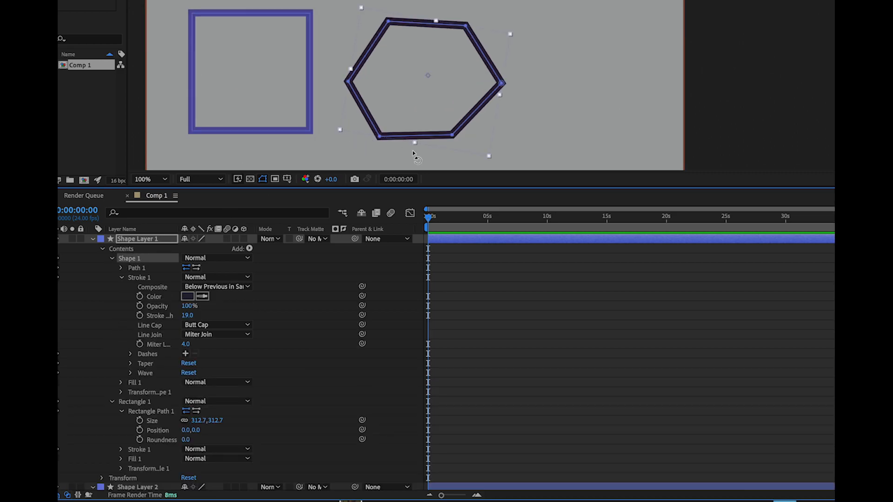
left_click(120, 269)
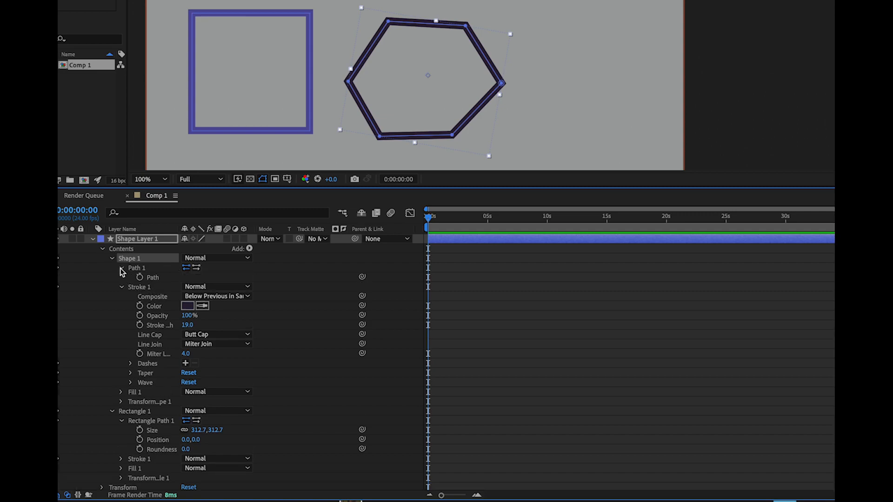
left_click(104, 296)
left_click(133, 269)
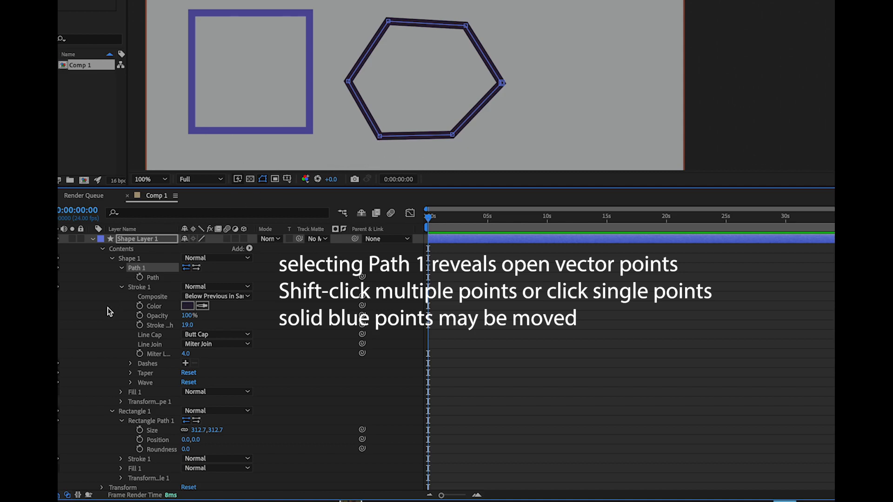
Step: Highlight all of the hexagon's vector points through its Path property and examine the Line Cap options of Stroke 1
left_click(151, 278)
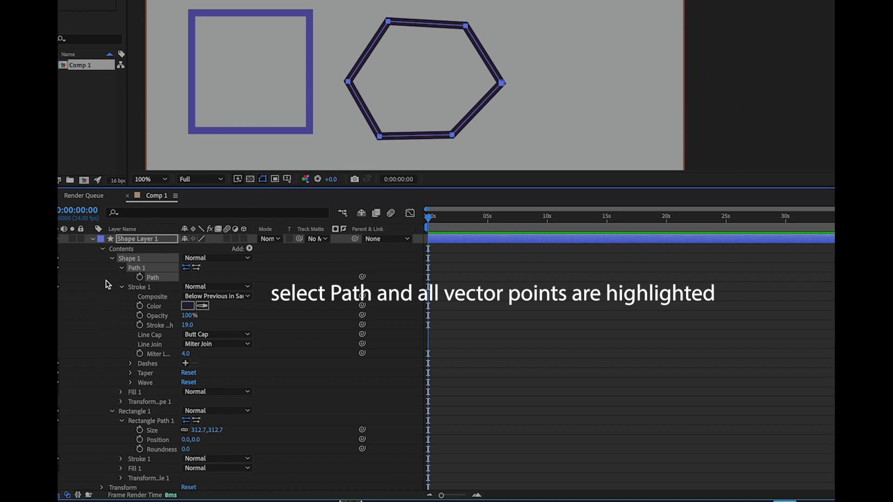
left_click(122, 269)
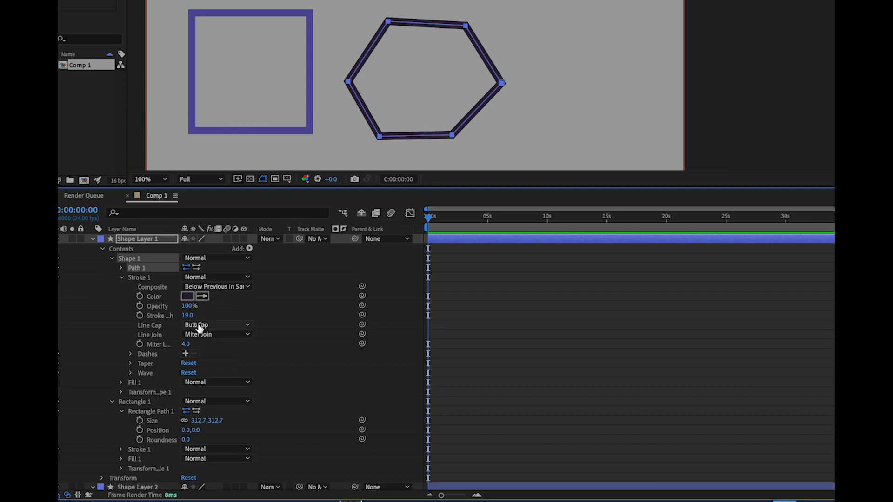
left_click(216, 327)
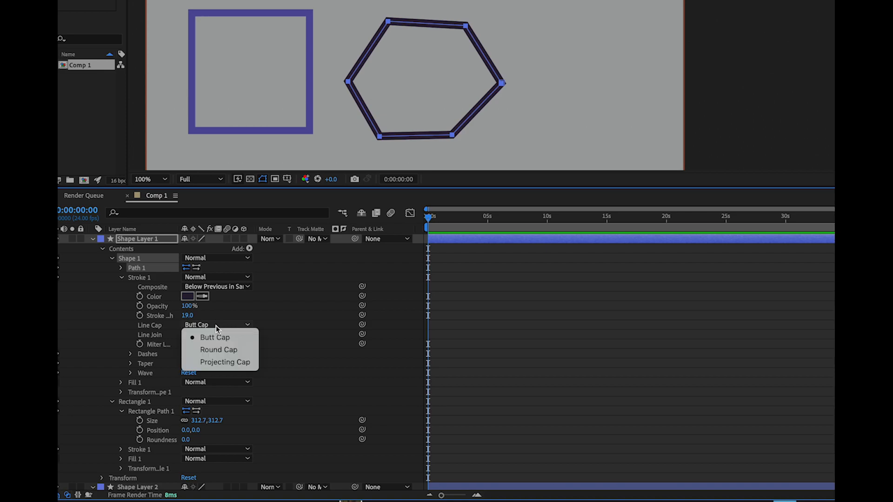
left_click(108, 330)
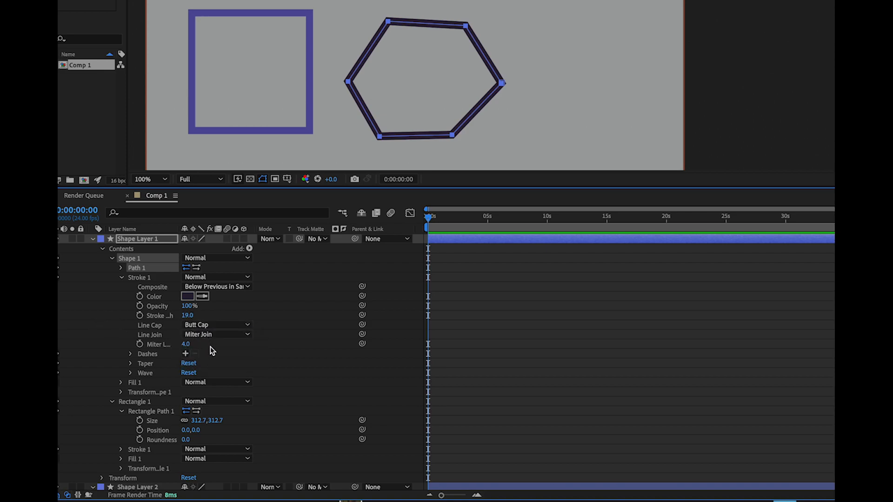
left_click(122, 277)
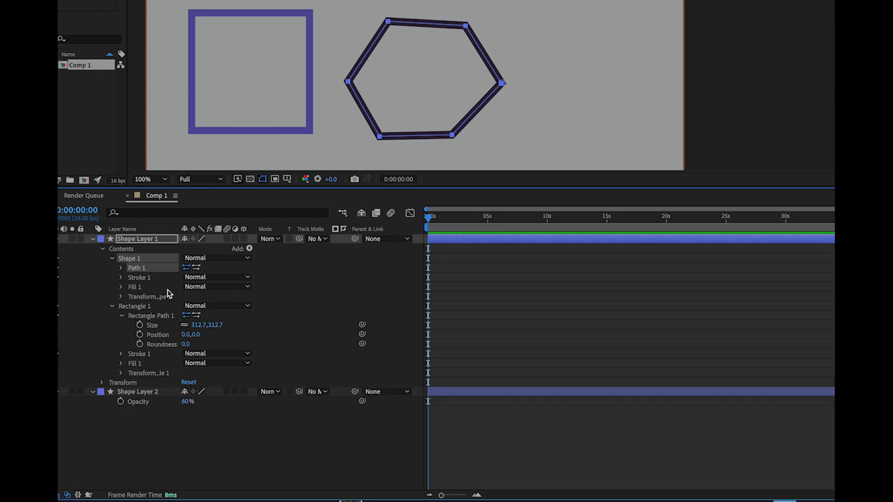
Step: In Shape 1's transform properties, set the Position to 34.2, -101.3 and the Scale to 133%
left_click(121, 297)
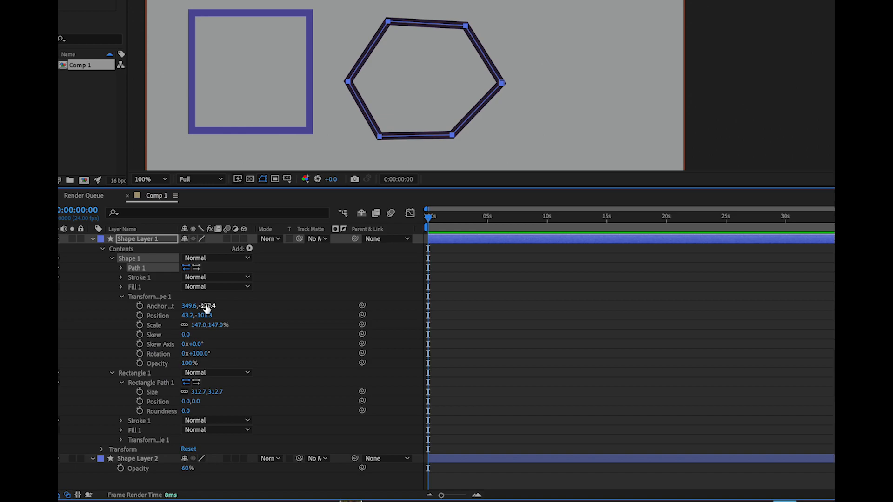
left_click_drag(207, 309, 192, 327)
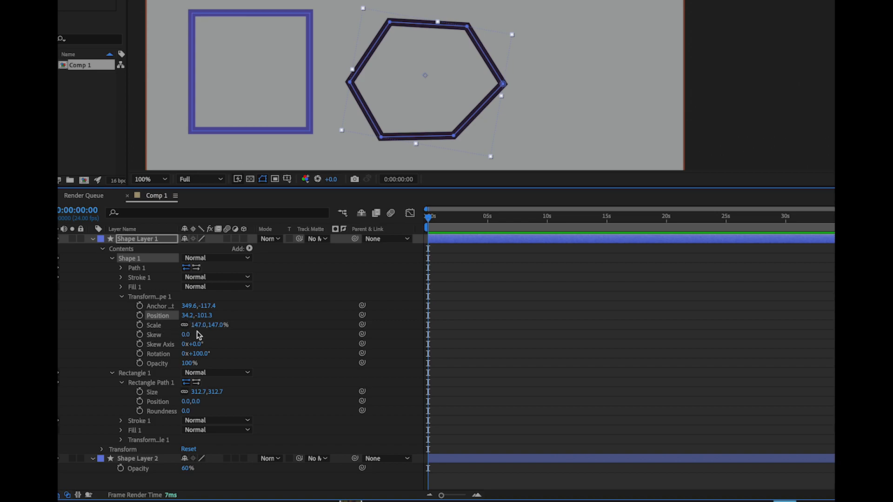
mouse_move(198, 326)
left_mouse_down()
mouse_move(184, 330)
mouse_move(200, 328)
left_mouse_up()
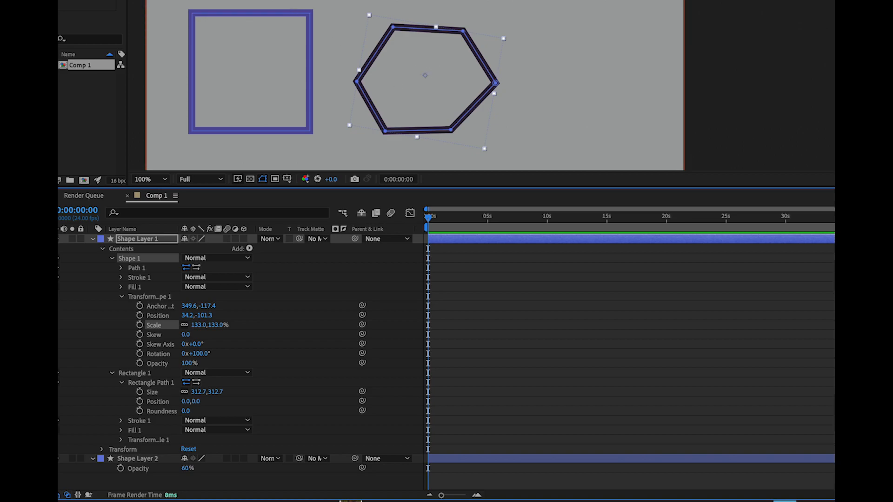
Step: Move Shape 1's anchor point toward the hexagon's left side at about 380, -24 and set the shape's Rotation to 98°
left_click_drag(425, 77, 389, 81)
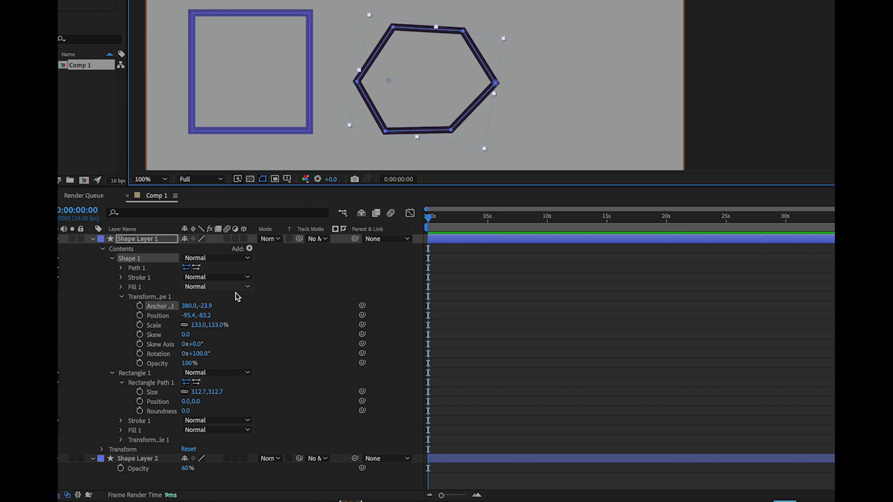
left_click_drag(195, 355, 199, 359)
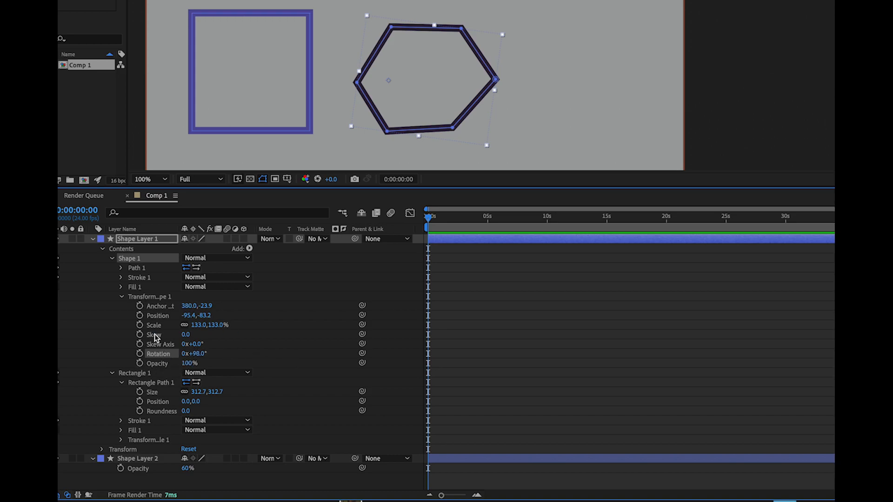
left_click(122, 297)
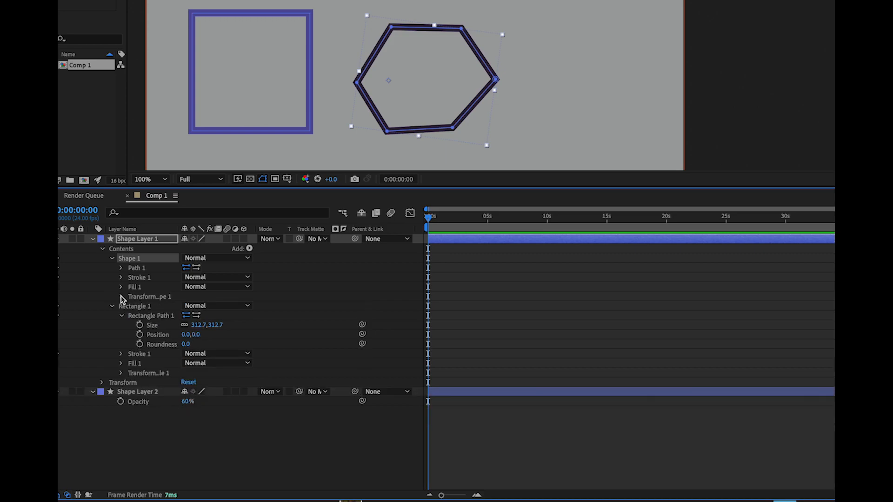
Step: Collapse the Shape 1 and Rectangle 1 groups and expand Shape Layer 1's own Transform properties to compare the transform levels
left_click(139, 315)
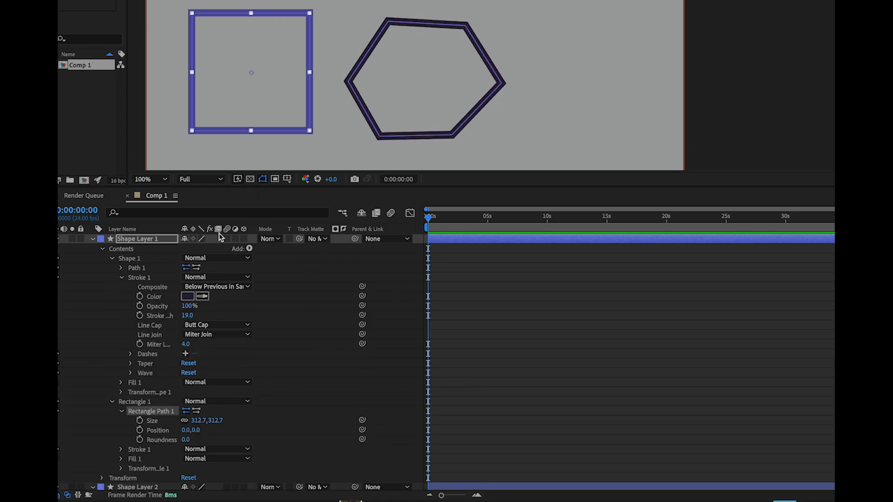
left_click(91, 302)
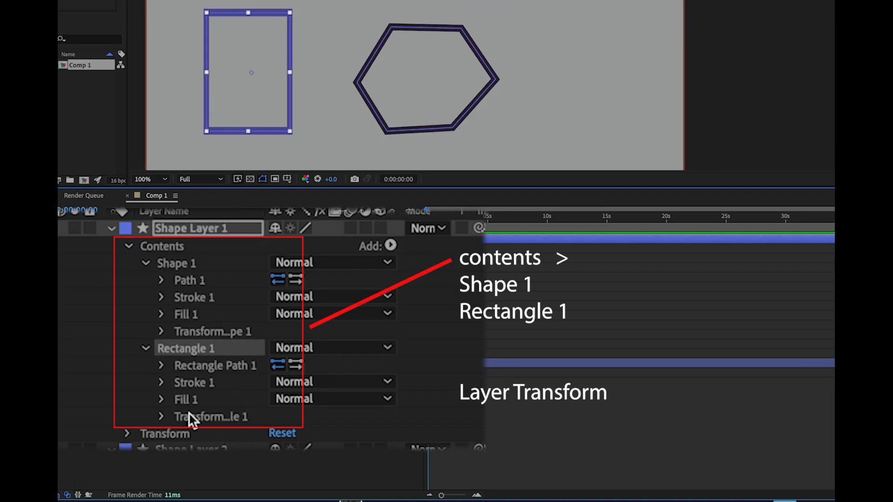
left_click(146, 349)
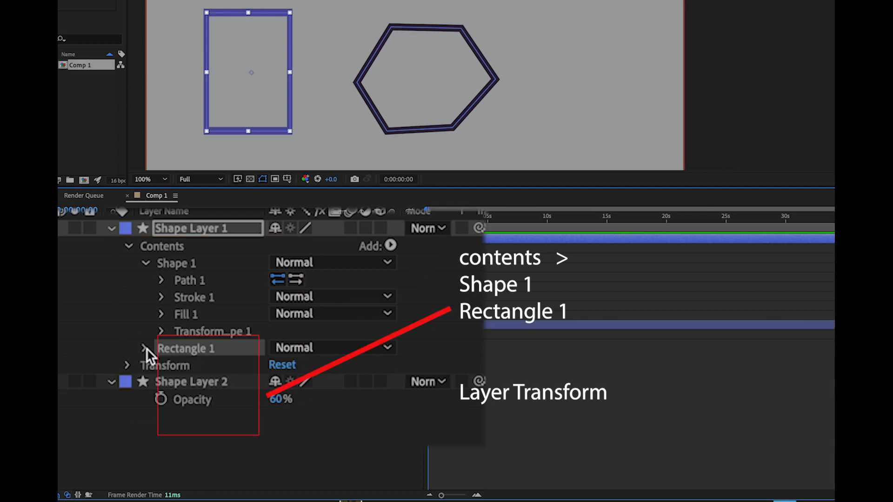
left_click(145, 264)
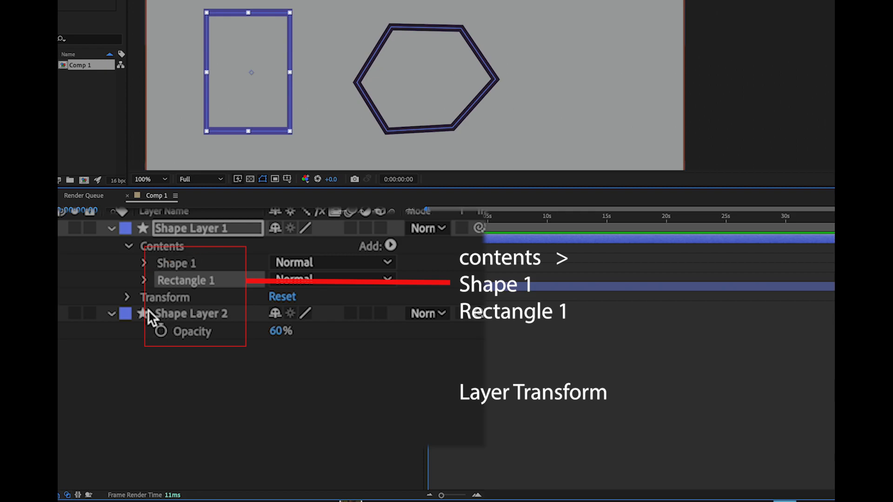
left_click(127, 298)
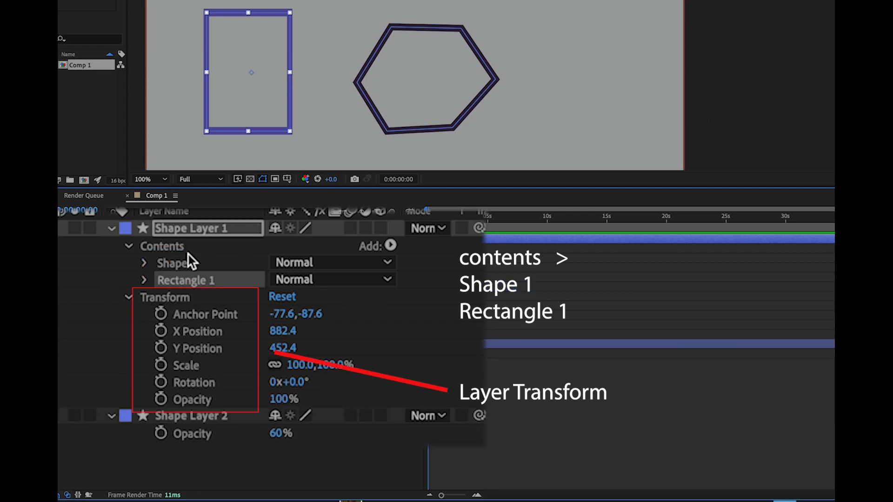
Step: In Shape Layer 1's layer Transform, set the X Position to 839.4, Y Position to 522.4 and Anchor Point to -108.6, -87.6
left_click(206, 229)
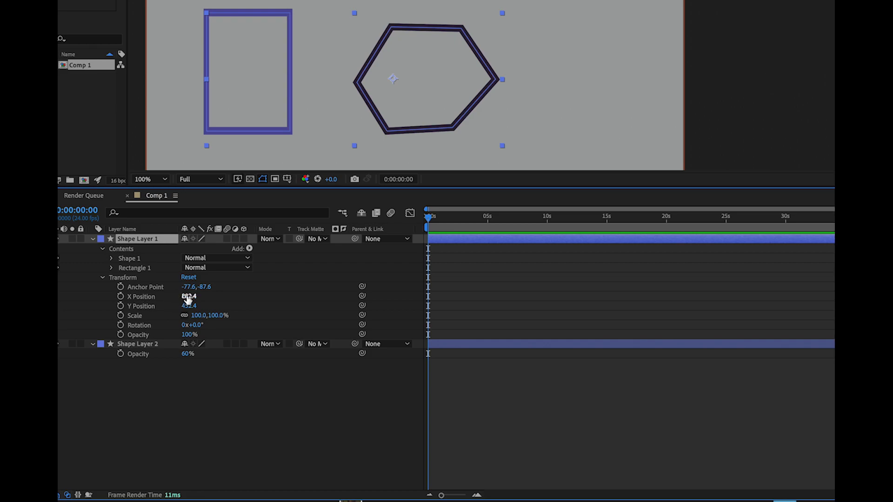
left_click_drag(188, 300, 227, 309)
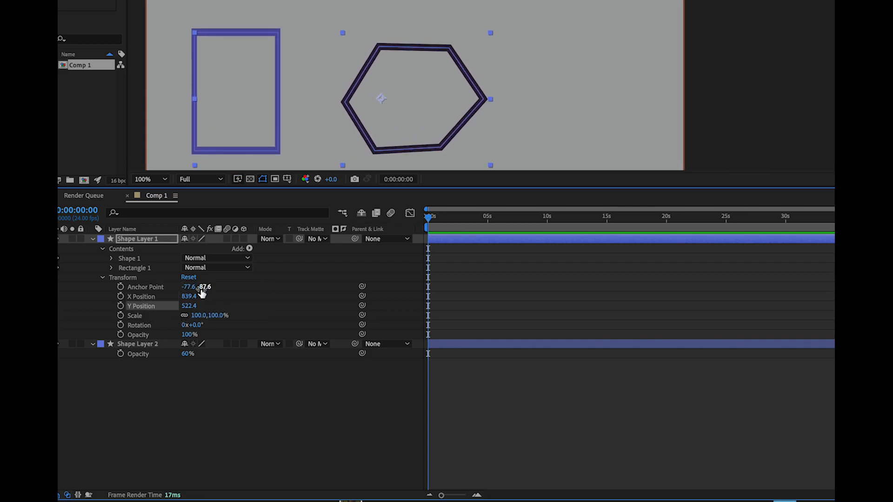
mouse_move(186, 288)
left_mouse_down()
mouse_move(144, 288)
mouse_move(177, 292)
left_mouse_up()
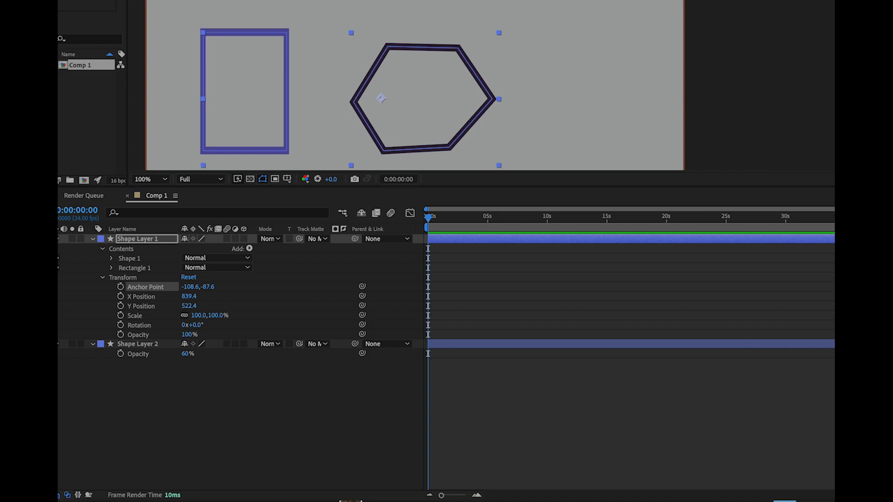
Step: Move Shape Layer 1's anchor point between the rectangle and hexagon, at about -313, -124, and set the layer's Rotation to 2°
left_click(381, 100)
left_click_drag(381, 100, 324, 88)
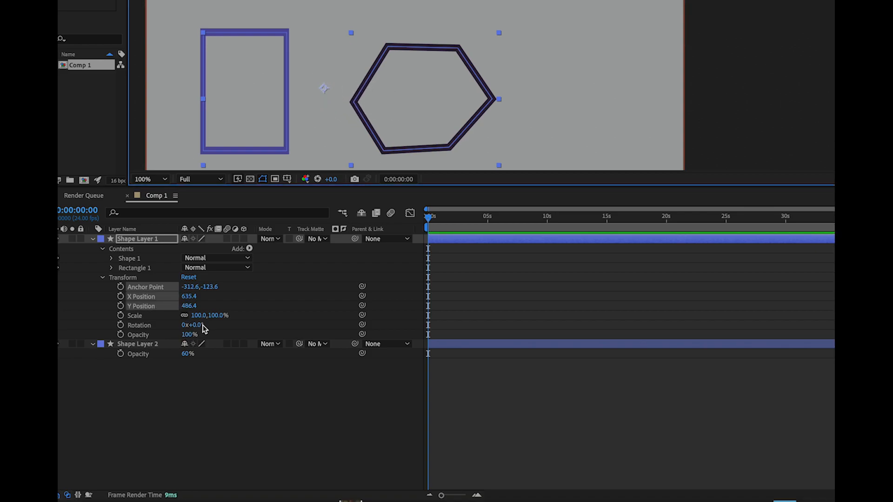
mouse_move(203, 327)
left_mouse_down()
mouse_move(189, 325)
mouse_move(201, 325)
left_mouse_up()
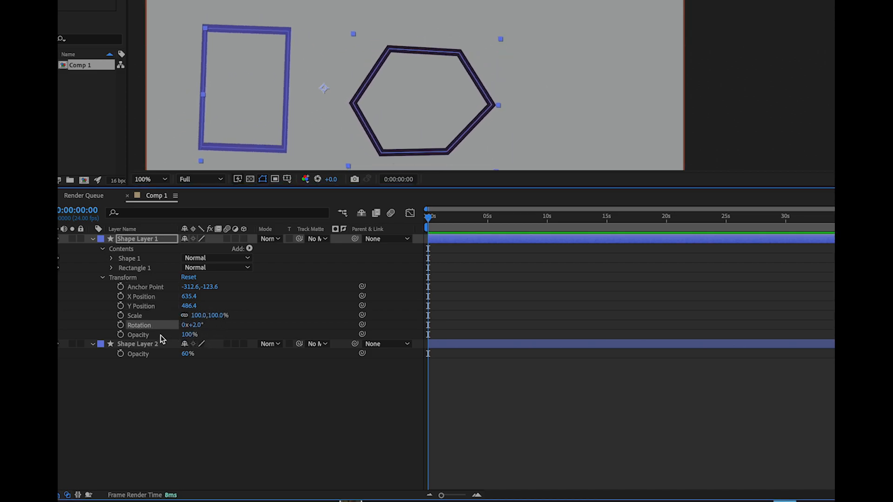
left_click(102, 277)
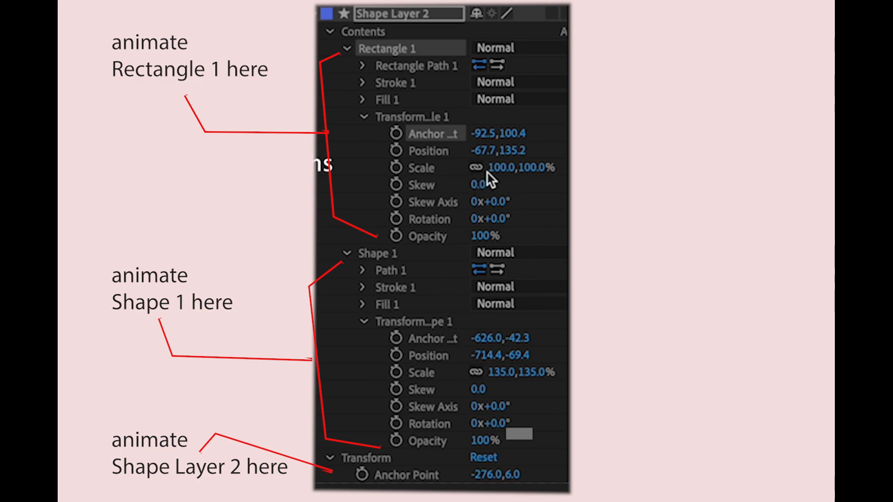
Step: In Shape Layer 2, set Rectangle 1's transform Scale to 101% with keyframing enabled and play the scale animation
mouse_move(498, 177)
left_mouse_down()
mouse_move(528, 169)
mouse_move(498, 176)
left_mouse_up()
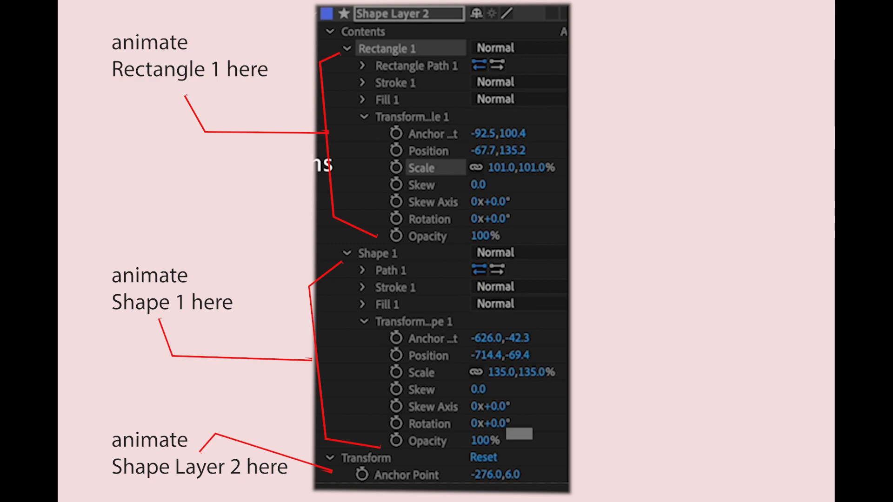
left_click(397, 168, "alt")
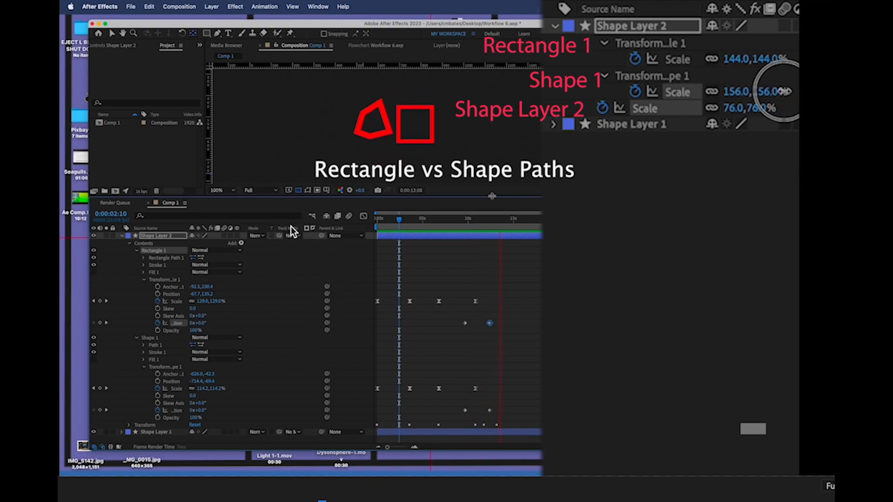
key("space")
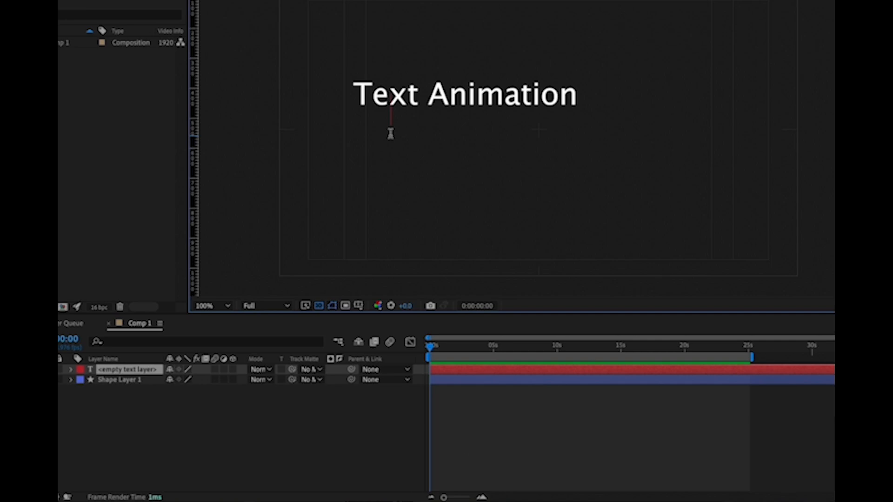
Step: Enter the text "adobe" in the empty text layer and reveal the layer's position properties
type("o")
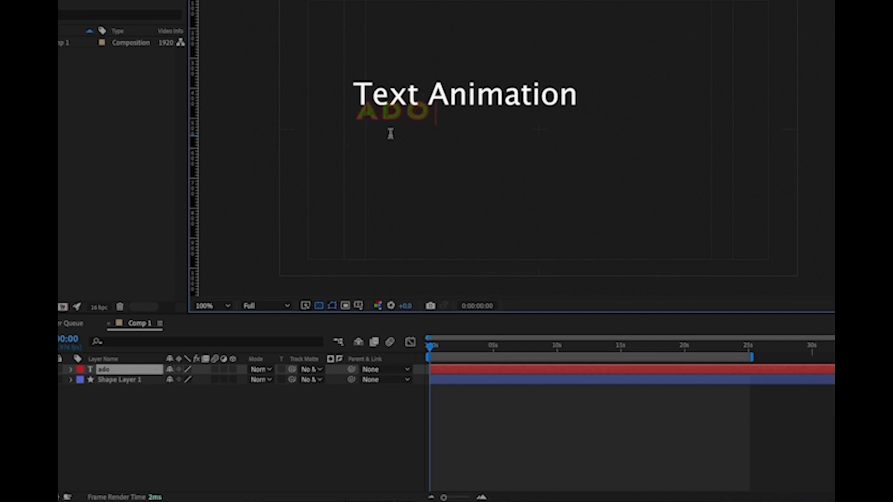
type("be")
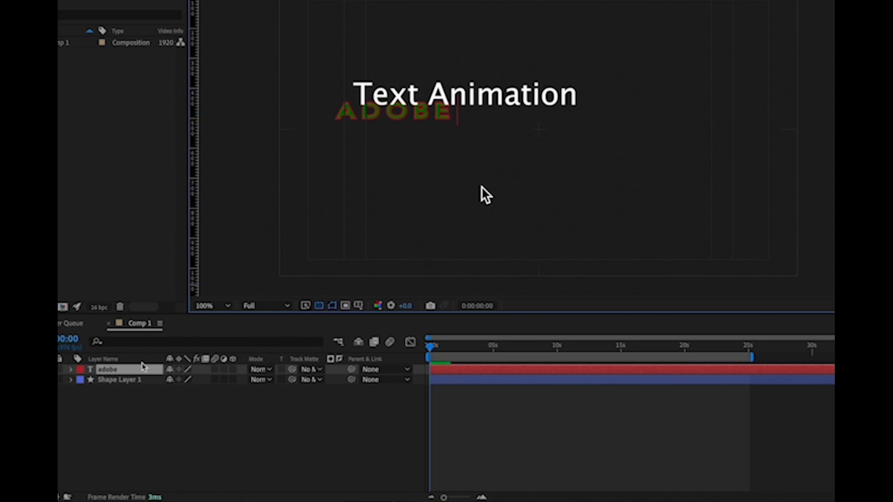
left_click(140, 369)
key("p")
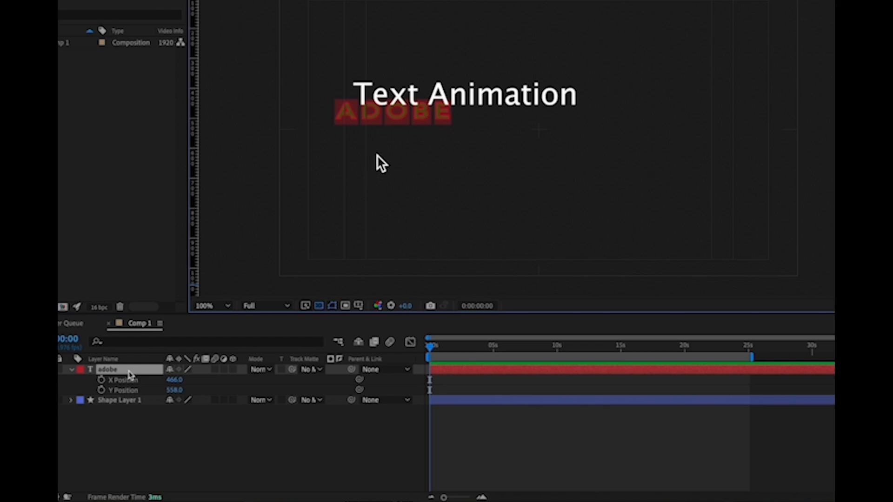
Step: Center the adobe layer's anchor point in its content and center the text in the composition view
right_click(129, 371)
mouse_move(209, 221)
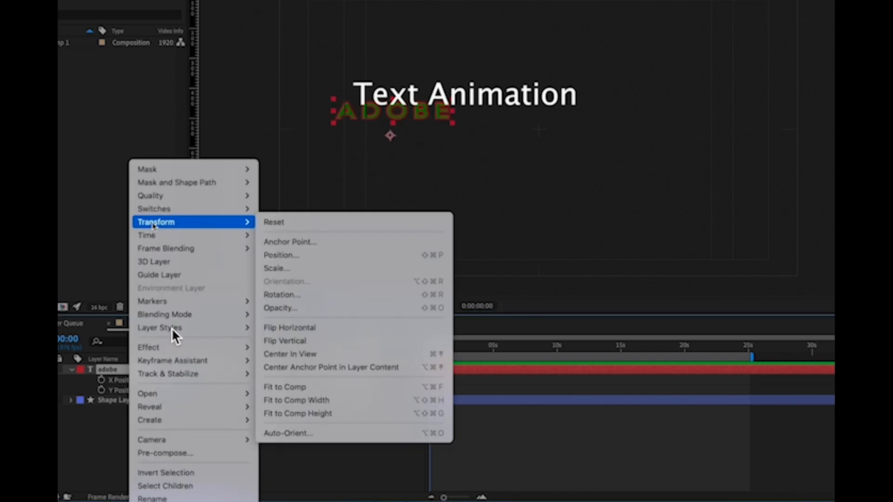
left_click(319, 367)
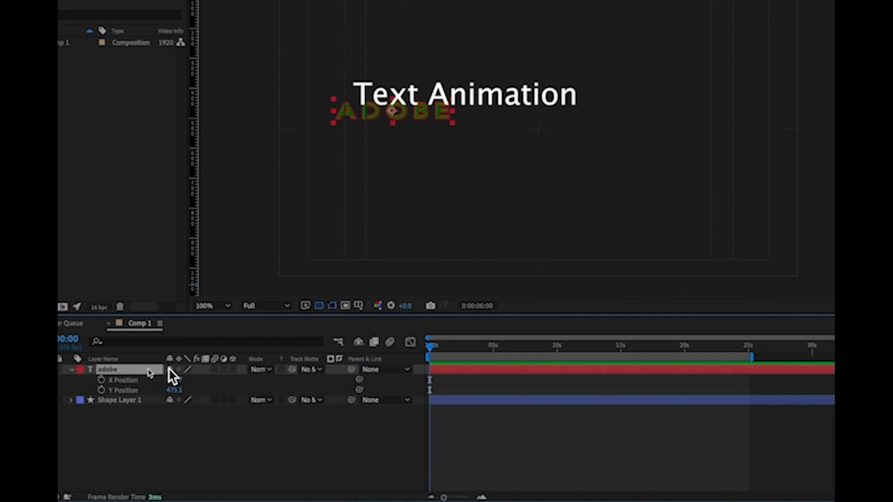
right_click(147, 369)
mouse_move(187, 223)
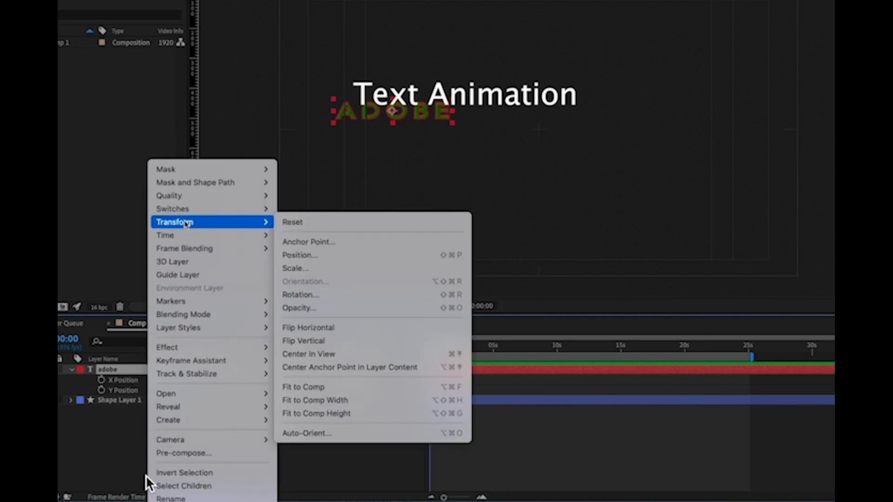
left_click(358, 354)
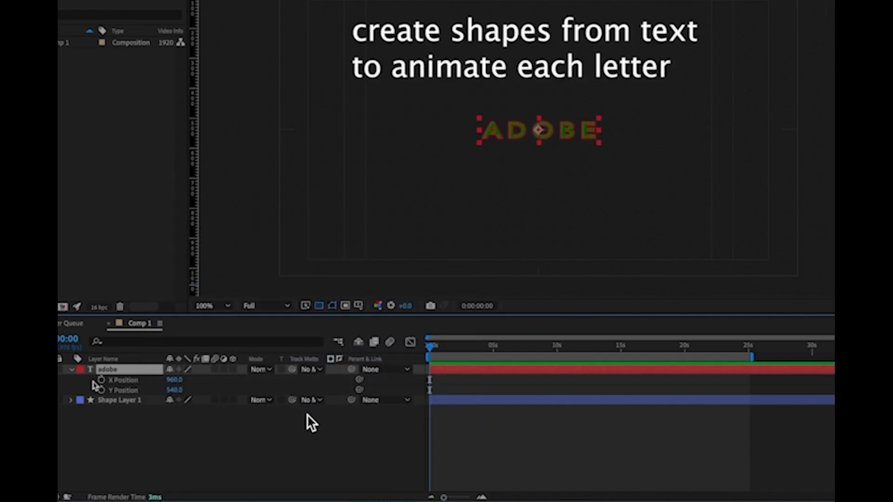
Step: Scale the adobe text layer up proportionally to nearly twice its size, collapse its properties and deselect it
key("s")
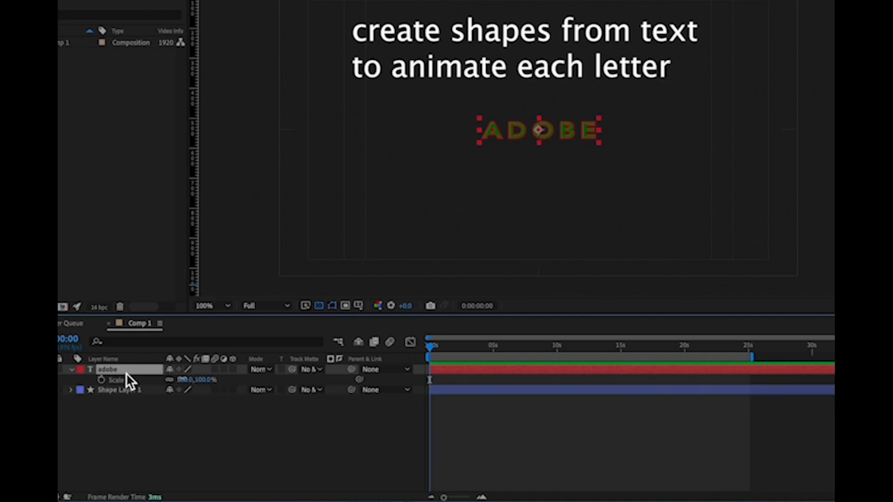
left_click_drag(188, 380, 237, 381)
left_click(71, 369)
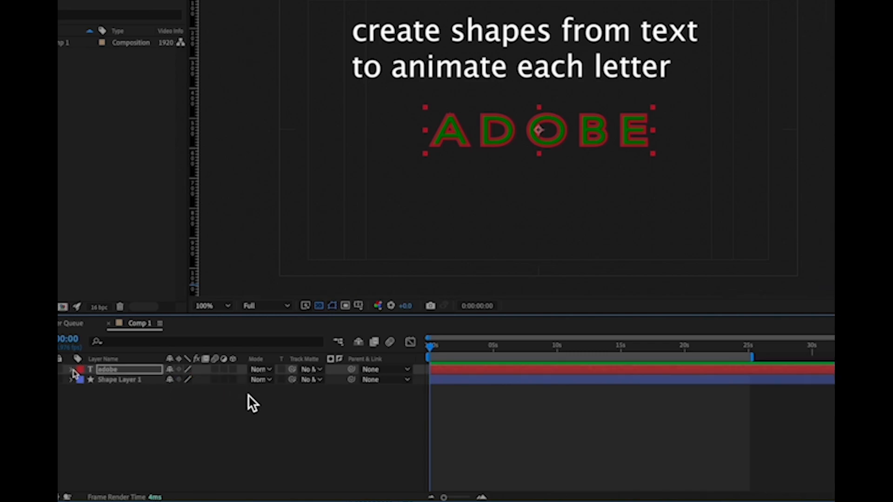
left_click(154, 445)
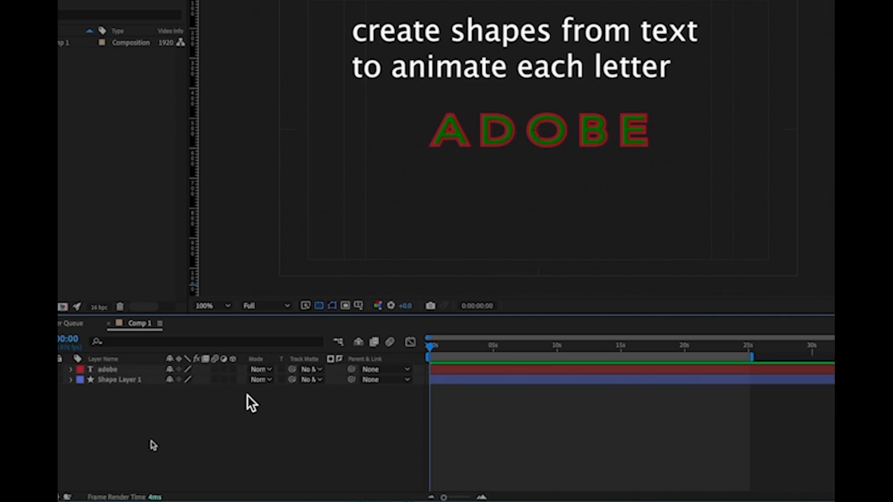
Step: Create shapes from the text of the adobe text layer
left_click(140, 372)
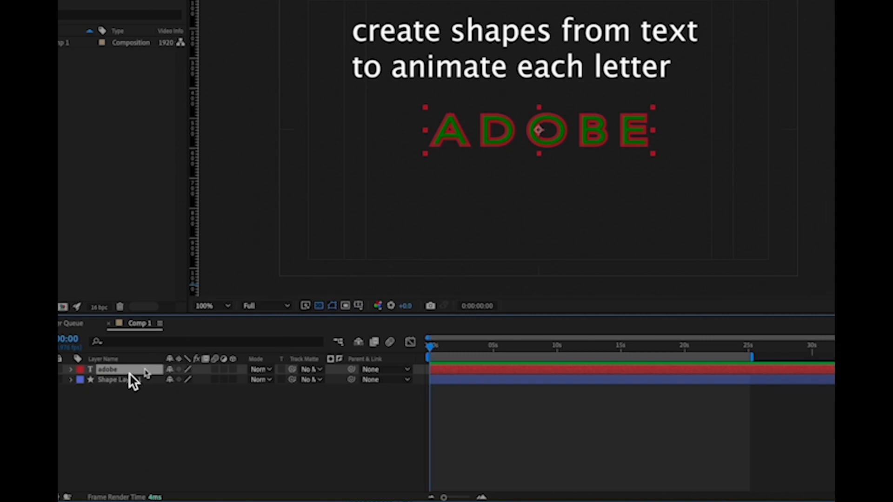
right_click(144, 370)
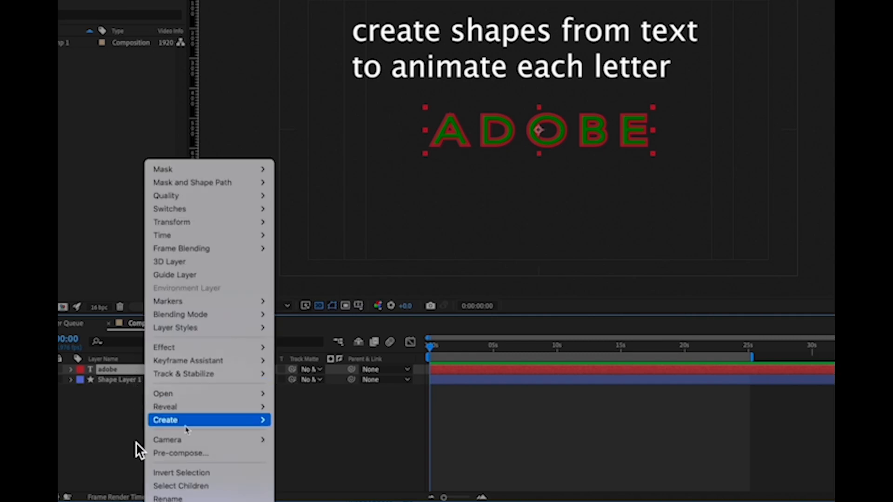
mouse_move(184, 425)
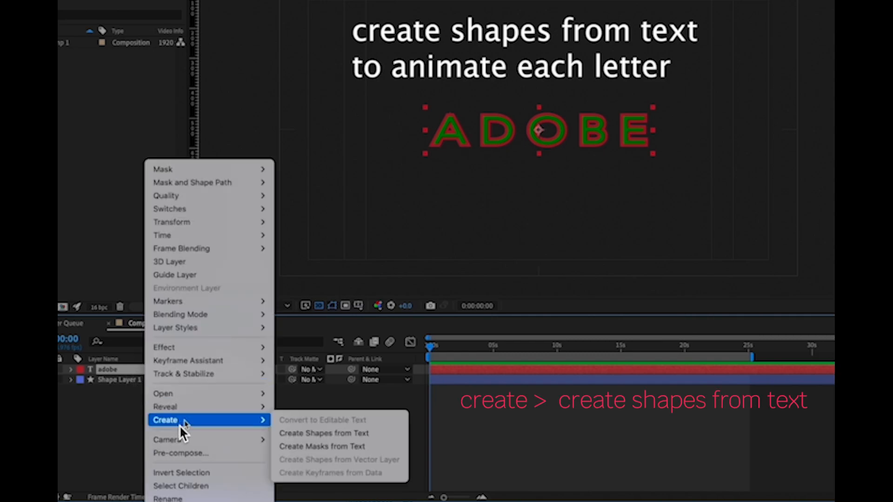
left_click(344, 434)
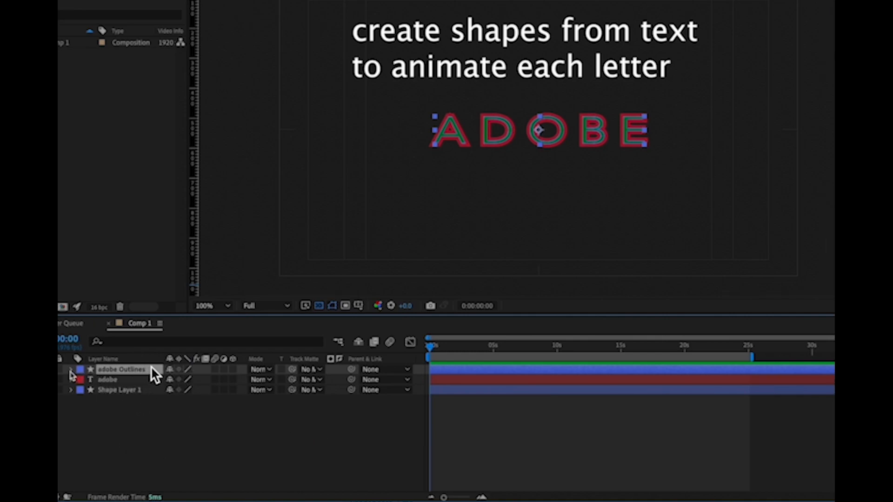
Step: Check the adobe Outlines layer's position and transform properties, then expand only its Contents to show the letter groups
left_click(70, 370)
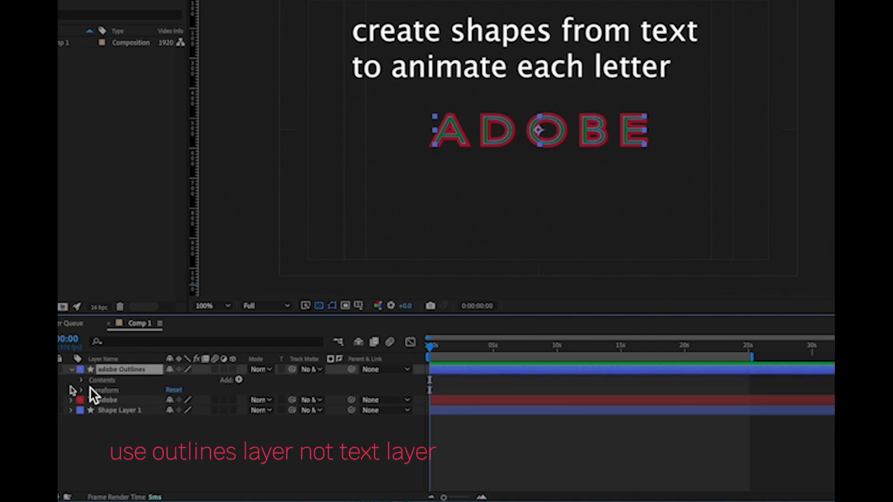
left_click(71, 371)
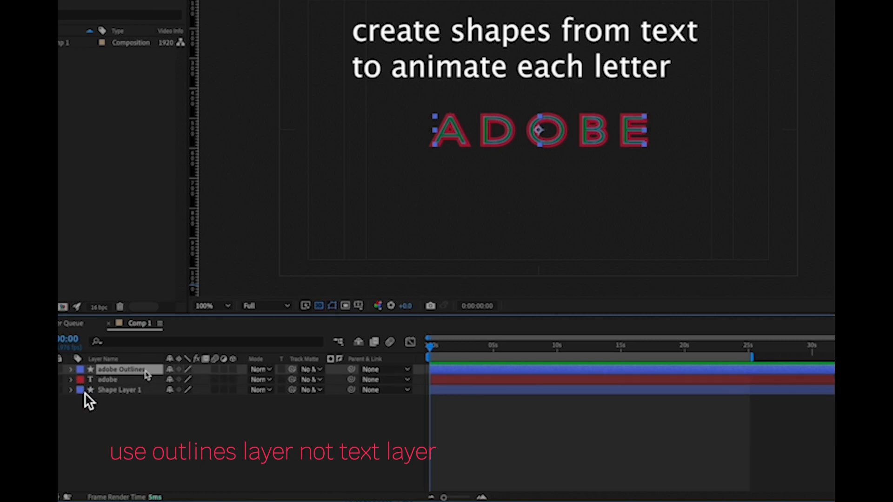
key("p")
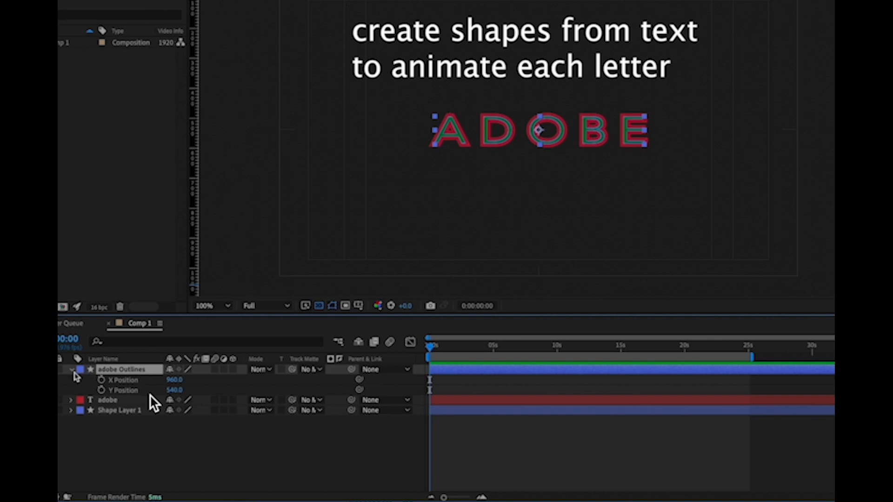
left_click(72, 371)
left_click(71, 371)
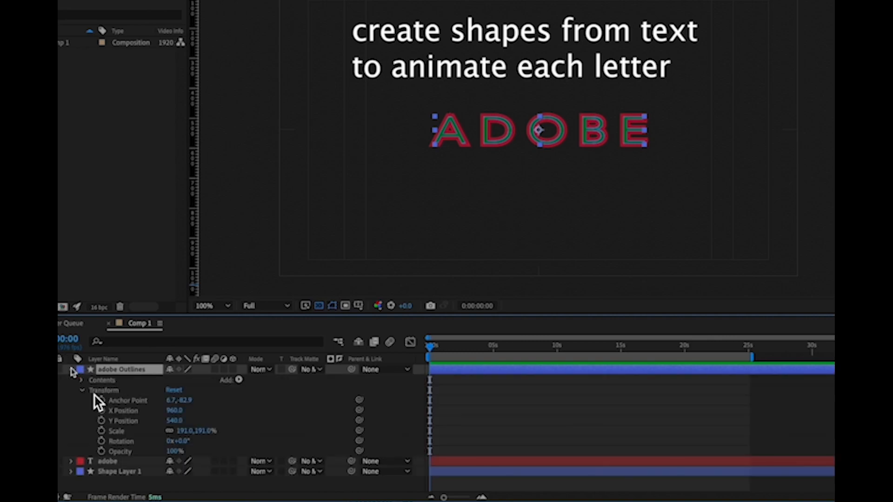
left_click(82, 391)
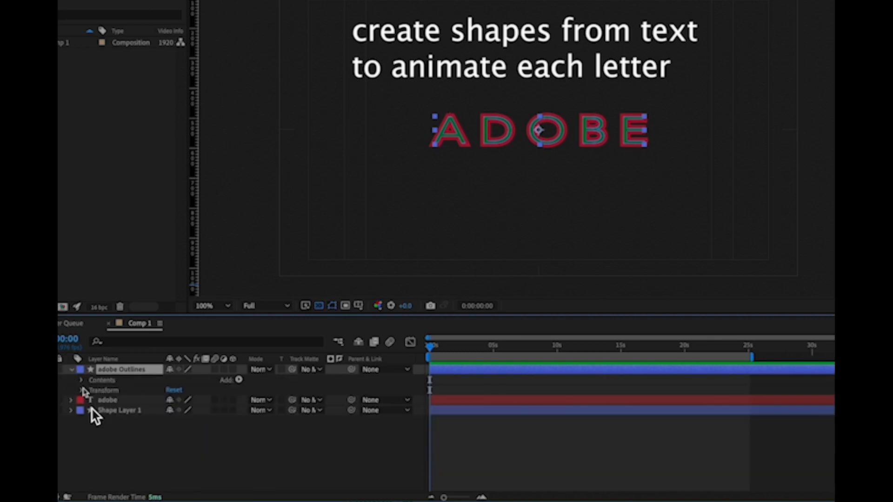
left_click(83, 381)
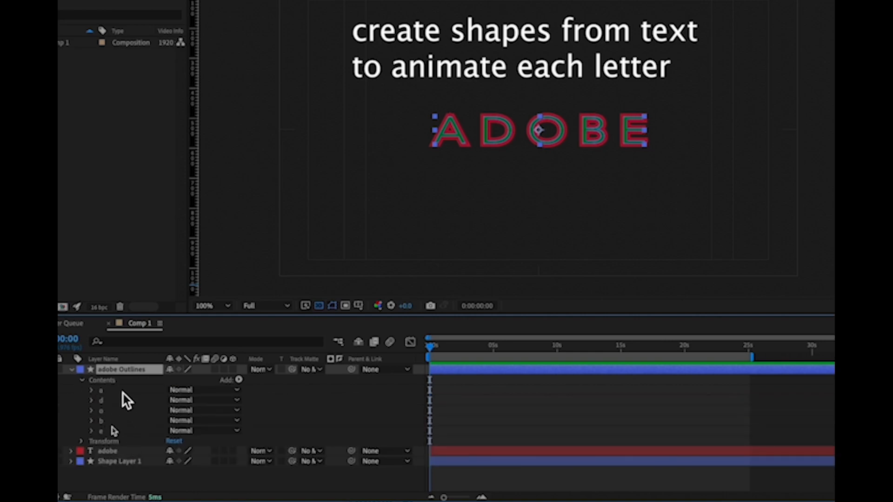
Step: Expand the letter groups a, d, o, b and e in adobe Outlines and examine how many paths each contains
left_click(92, 390)
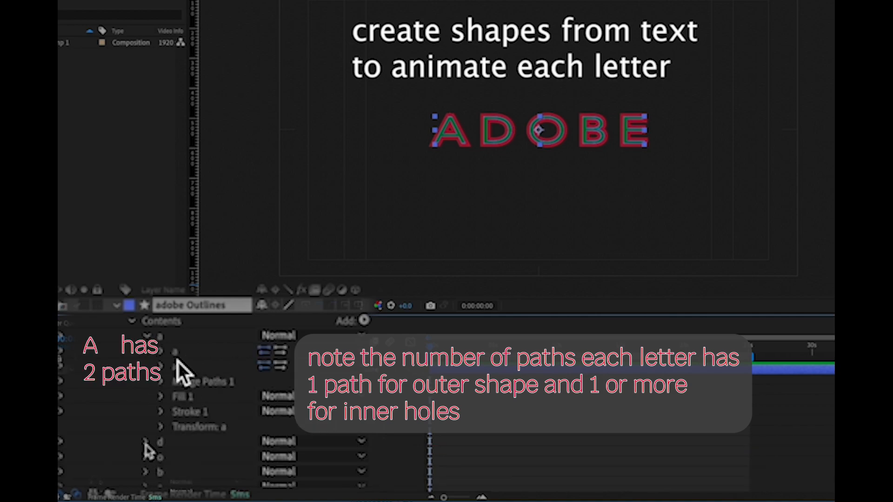
left_click(145, 441)
scroll(148, 447, "down", 3)
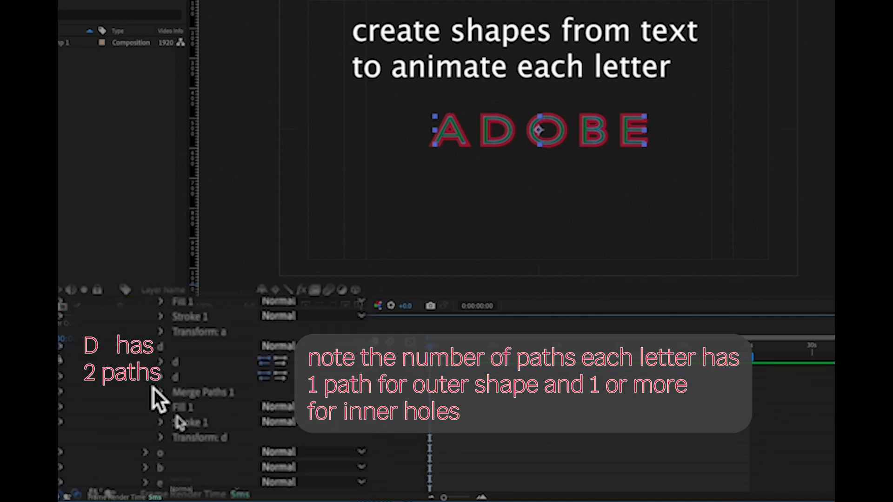
left_click(149, 409)
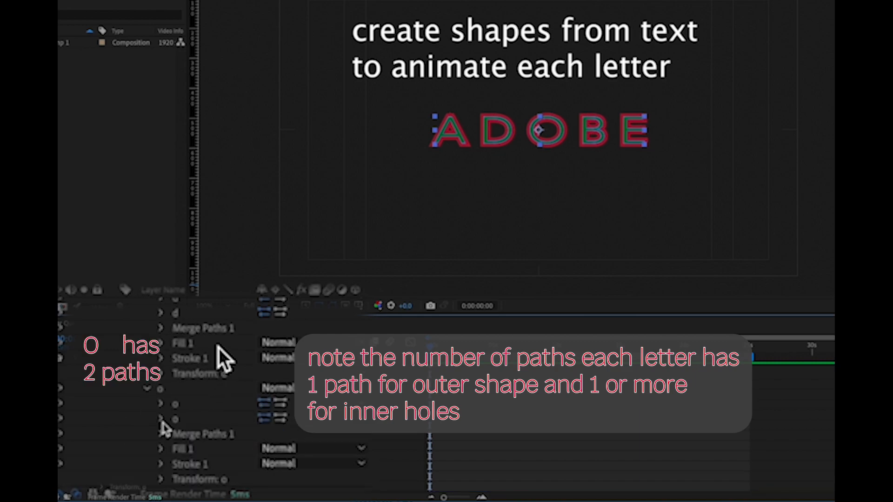
scroll(210, 372, "down", 3)
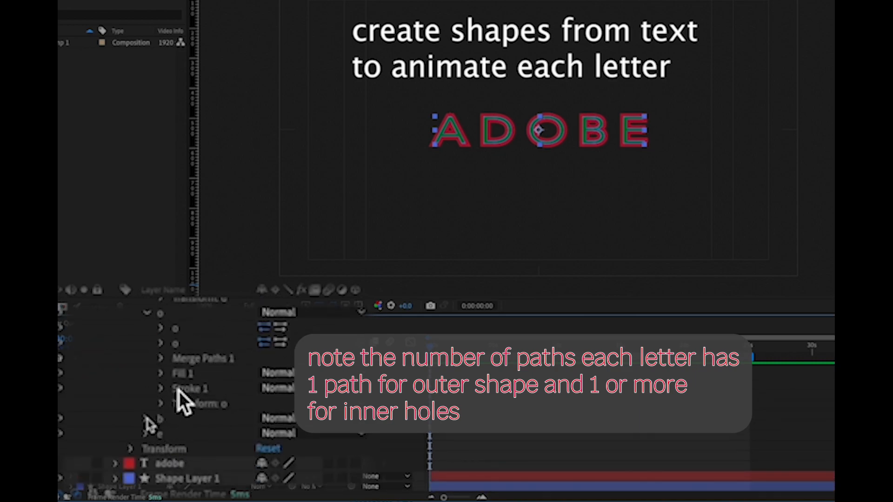
left_click(147, 420)
scroll(182, 409, "down", 3)
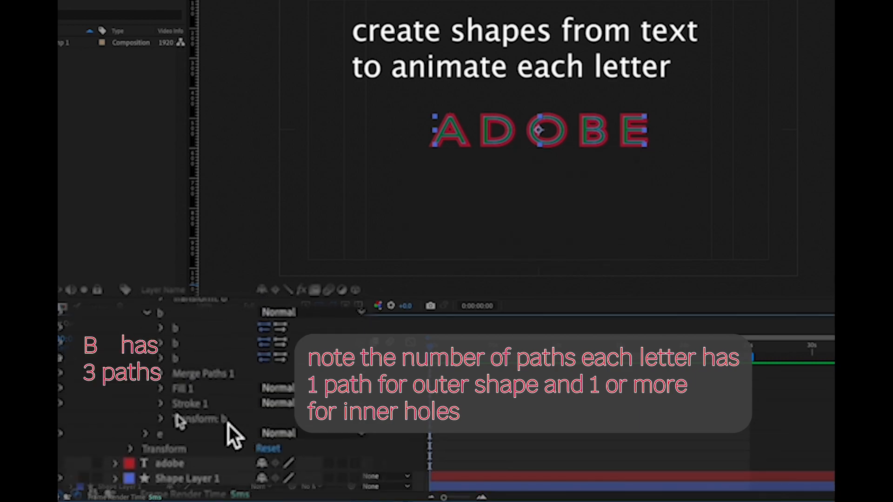
left_click(146, 434)
scroll(205, 453, "down", 1)
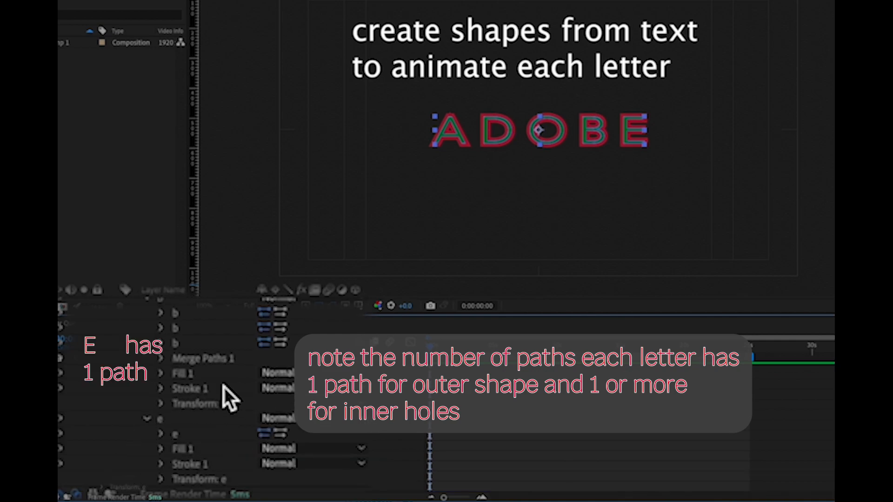
scroll(249, 405, "down", 3)
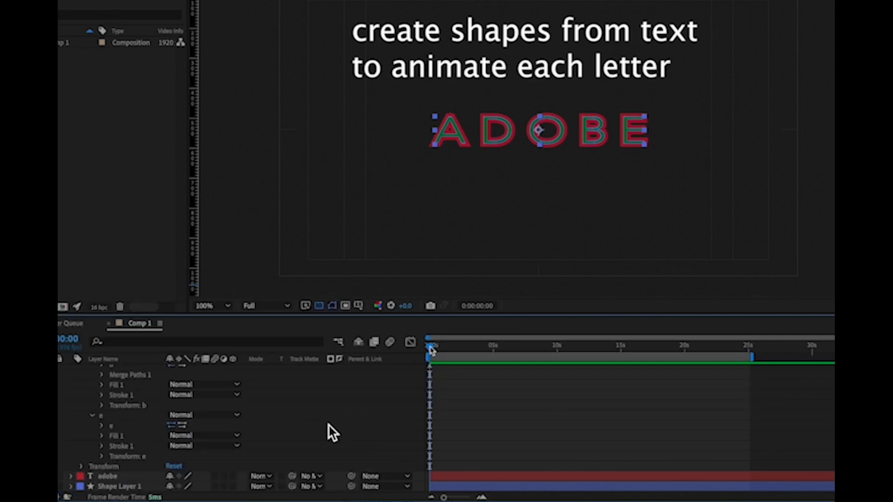
Step: Move the playhead to 0:00:14:23, add a Position keyframe in letter e's group transform and collapse that transform
left_click_drag(432, 348, 621, 367)
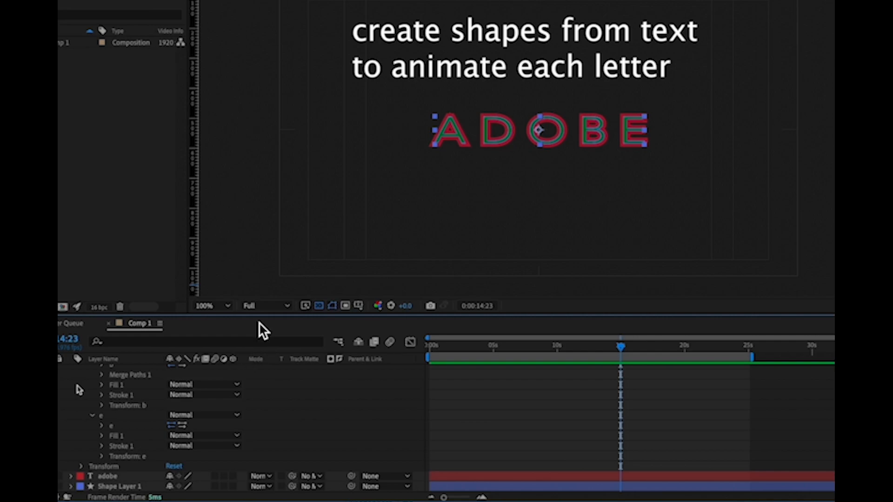
left_click(102, 456)
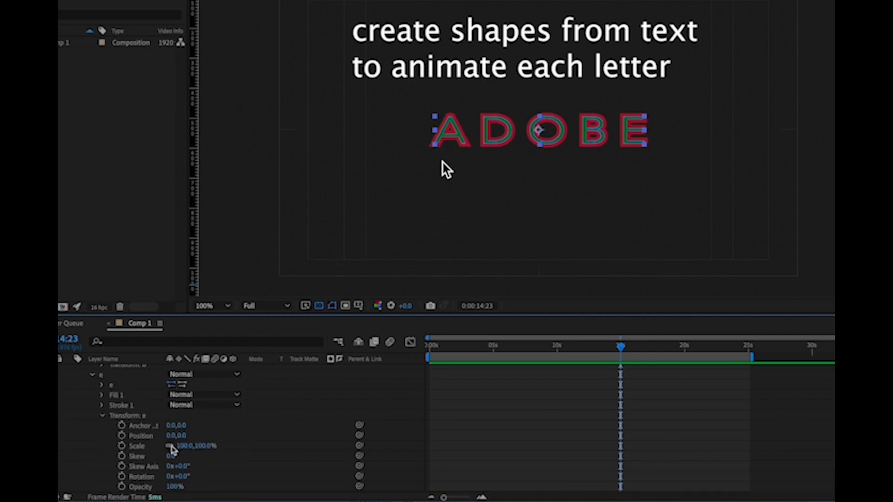
left_click(121, 436)
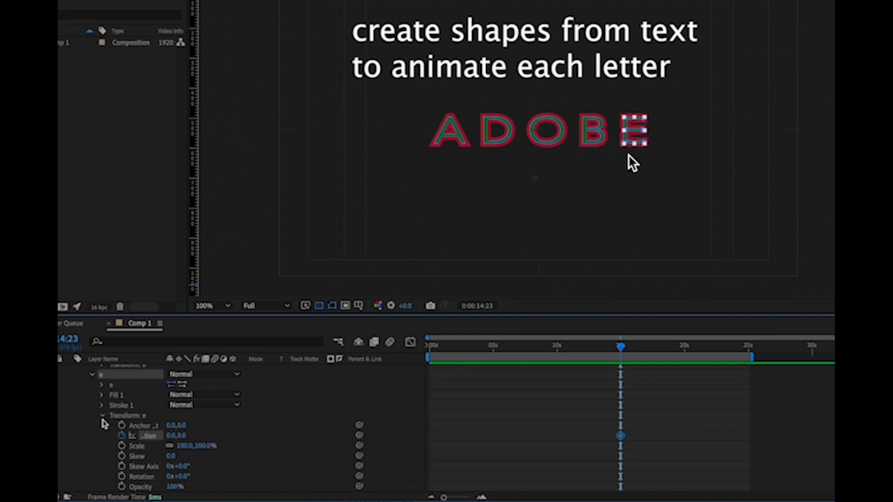
left_click(102, 417)
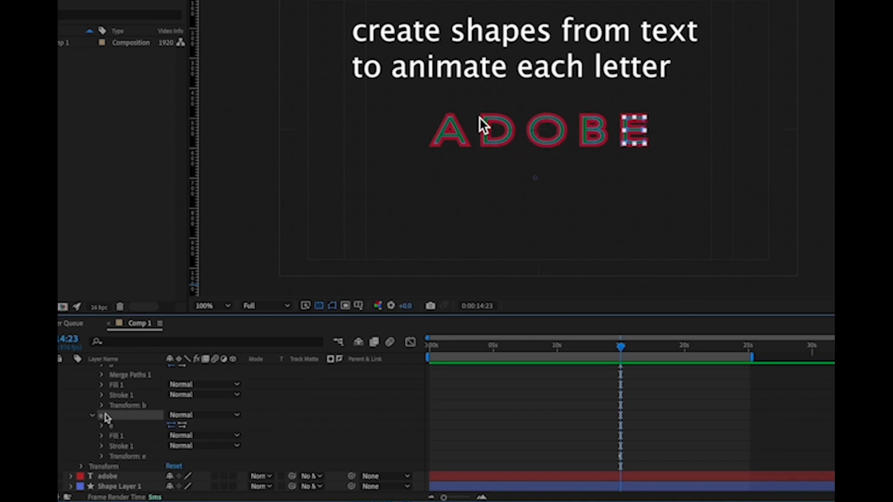
Step: Add Position keyframes at 0:00:14:23 in the group transforms of letters b and o, collapsing each transform
left_click(102, 405)
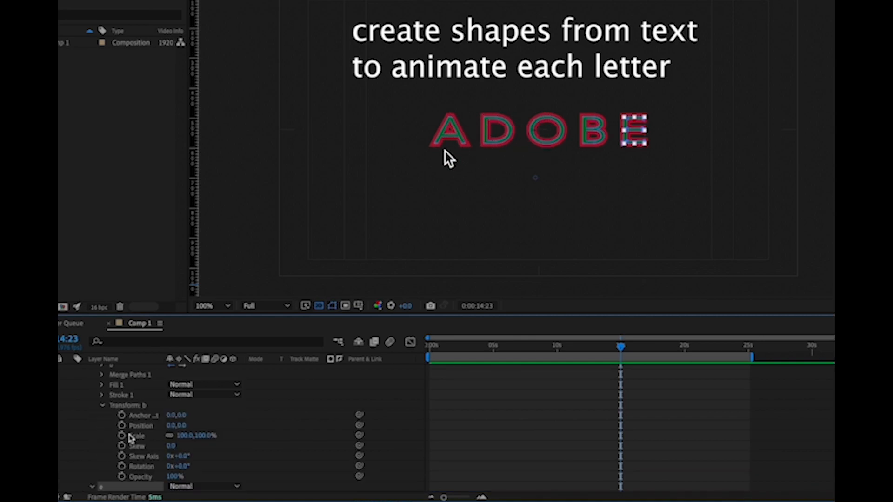
left_click(122, 425)
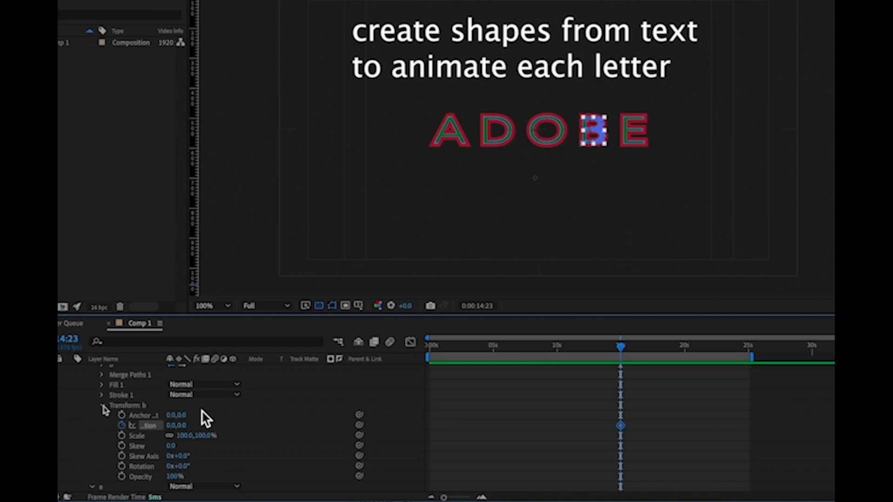
left_click(102, 406)
scroll(199, 414, "up", 3)
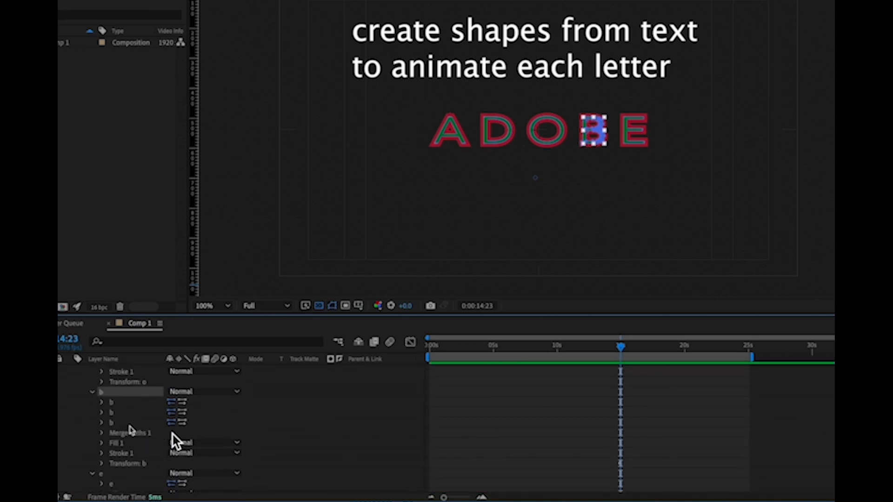
left_click(102, 383)
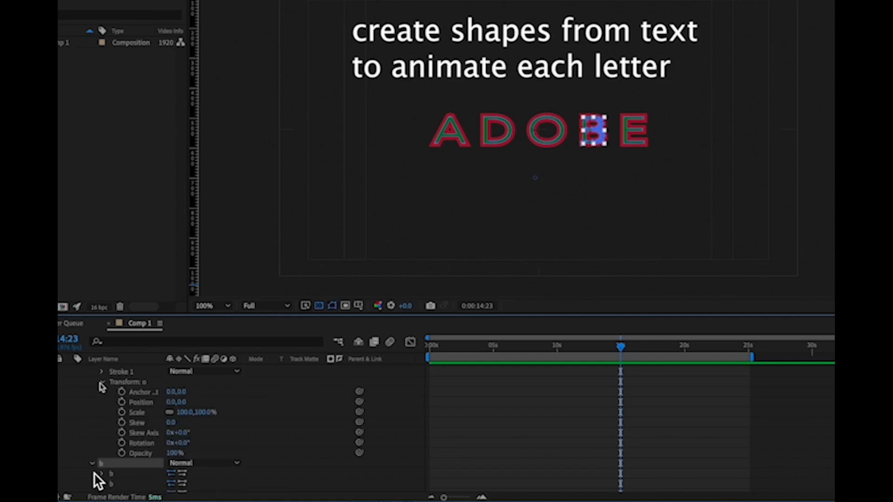
left_click(121, 402)
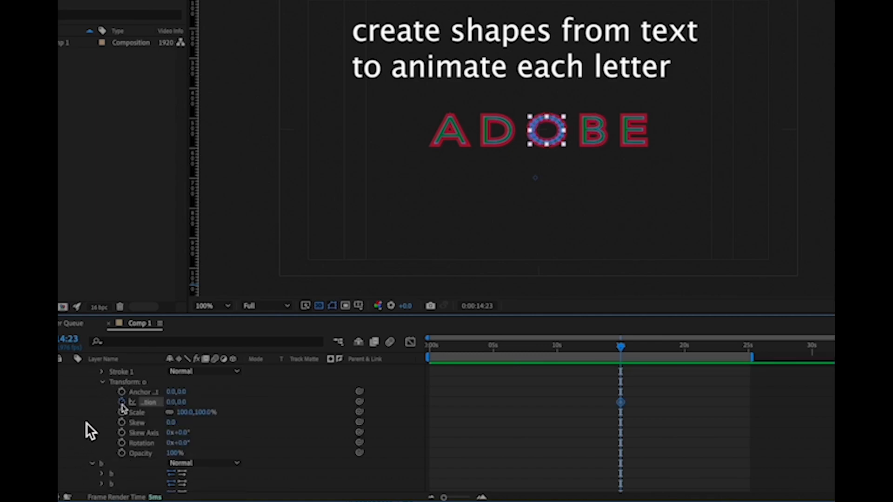
left_click(102, 382)
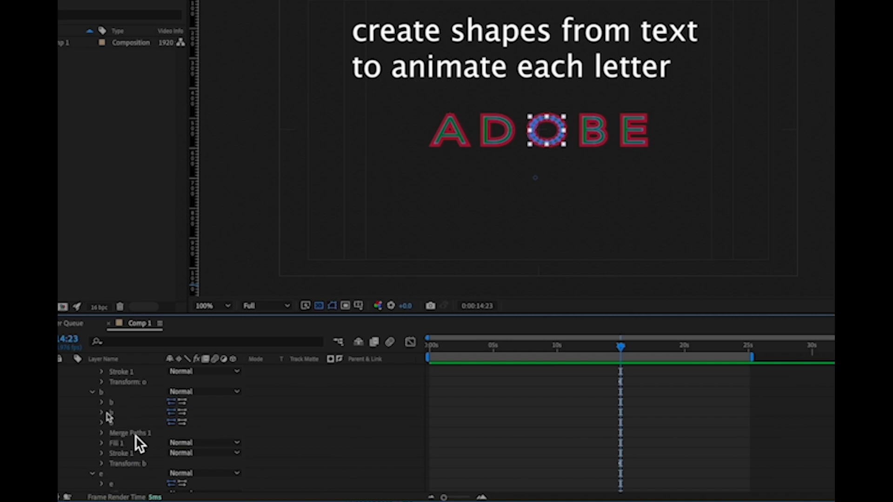
Step: Add Position keyframes at 0:00:14:23 in the group transforms of letters d and a
scroll(116, 432, "up", 4)
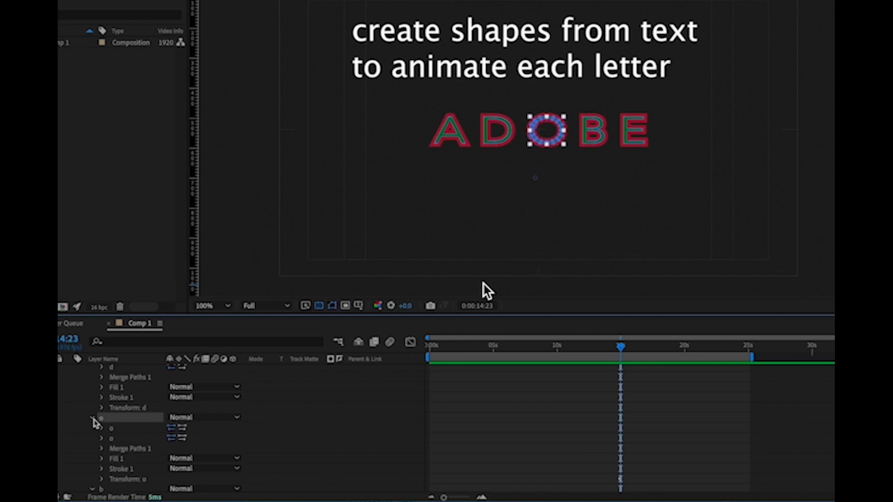
left_click(102, 407)
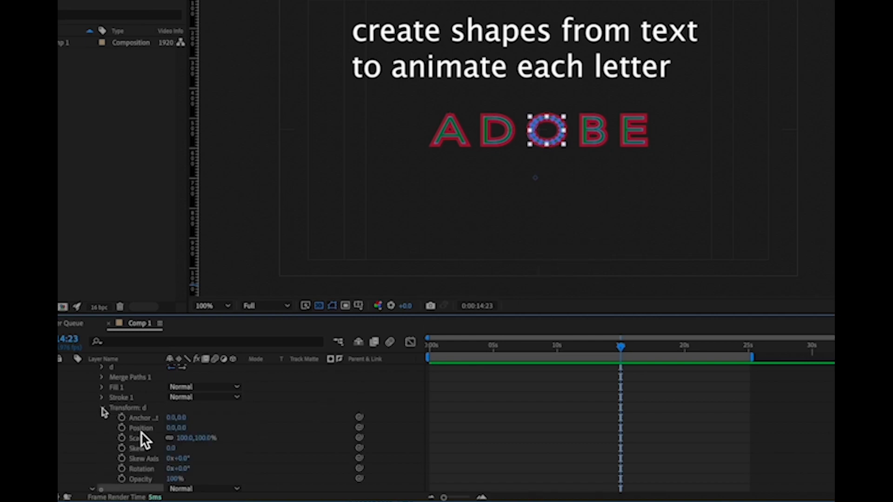
left_click(122, 428)
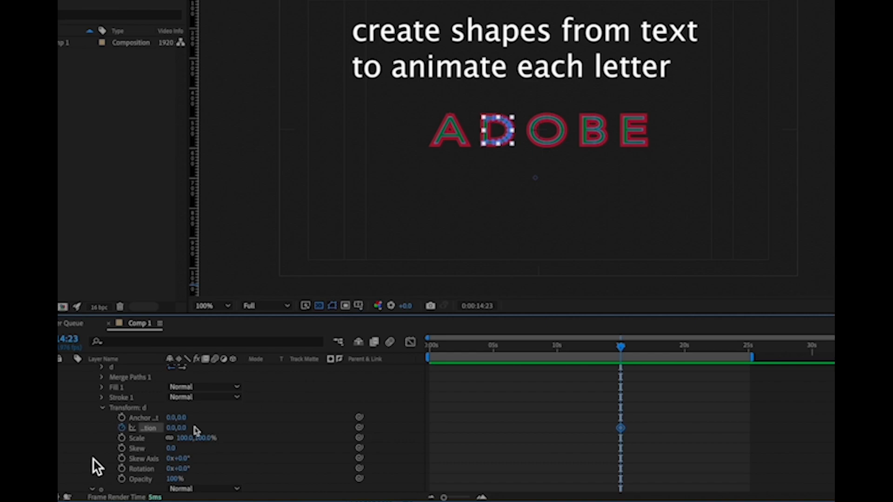
scroll(125, 435, "up", 5)
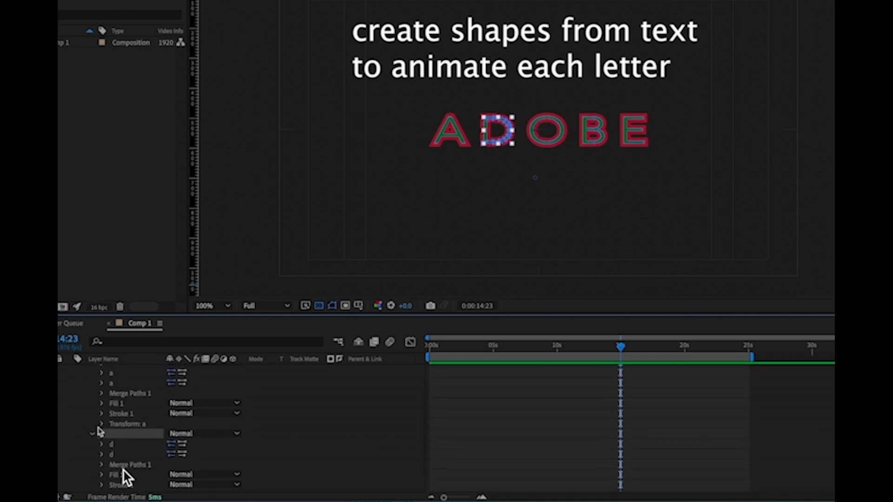
left_click(102, 424)
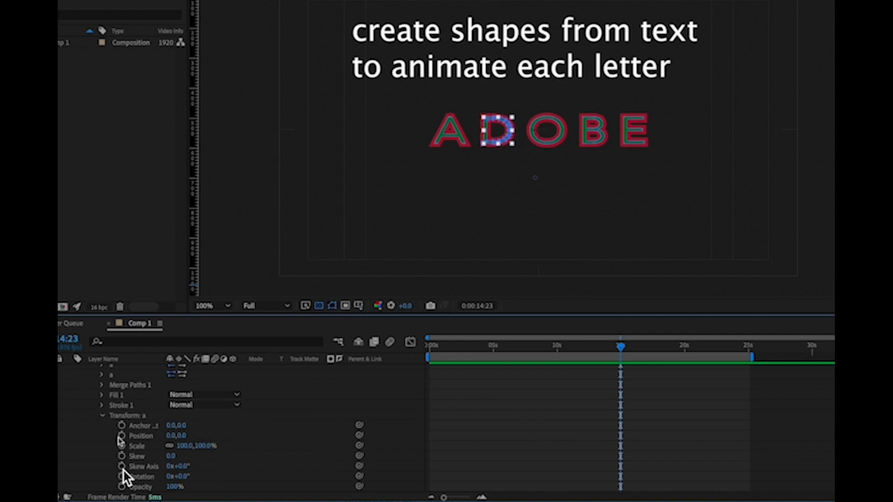
left_click(121, 436)
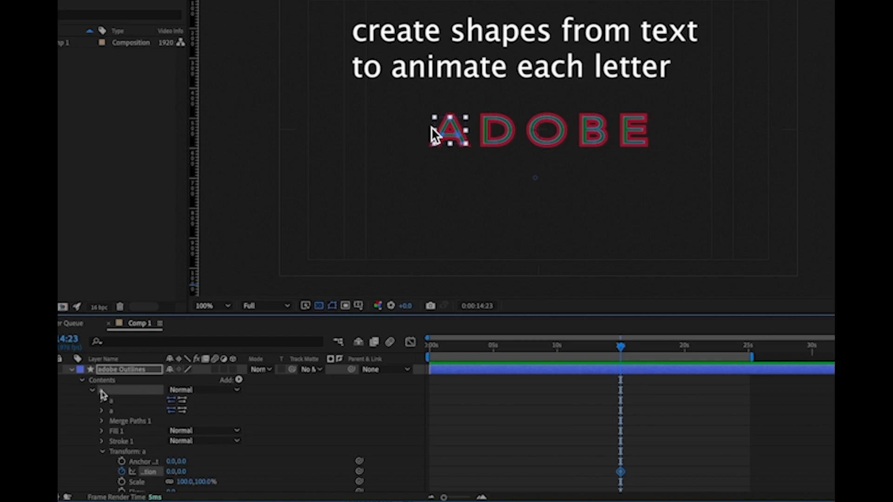
Step: Collapse the five letter groups and the adobe Outlines layer, and reveal only the layer's keyframed properties
left_click(93, 393)
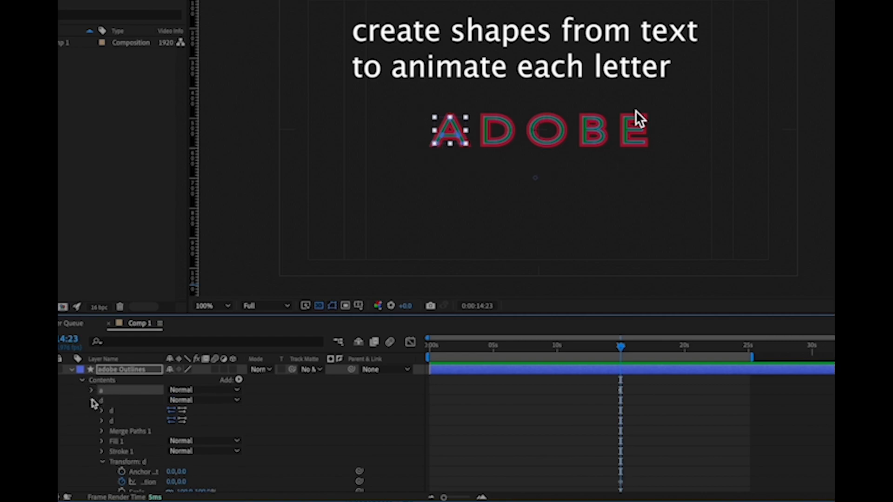
left_click(91, 400)
left_click(92, 411)
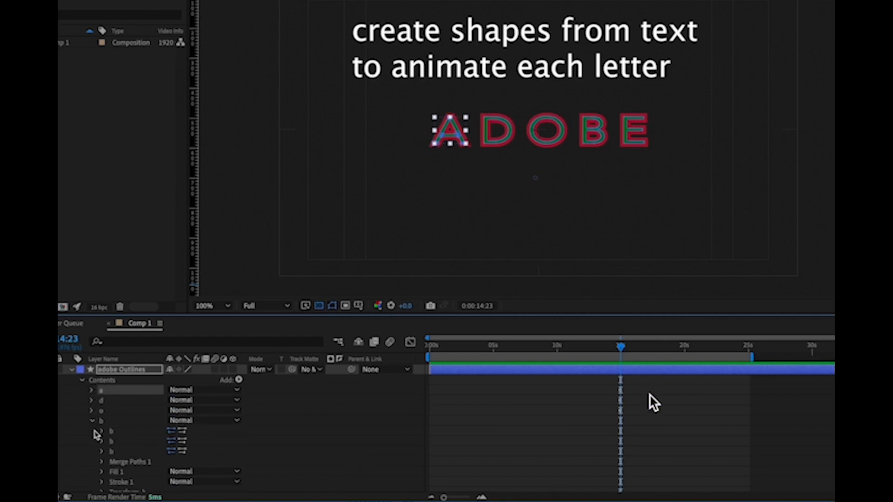
left_click(91, 420)
left_click(91, 430)
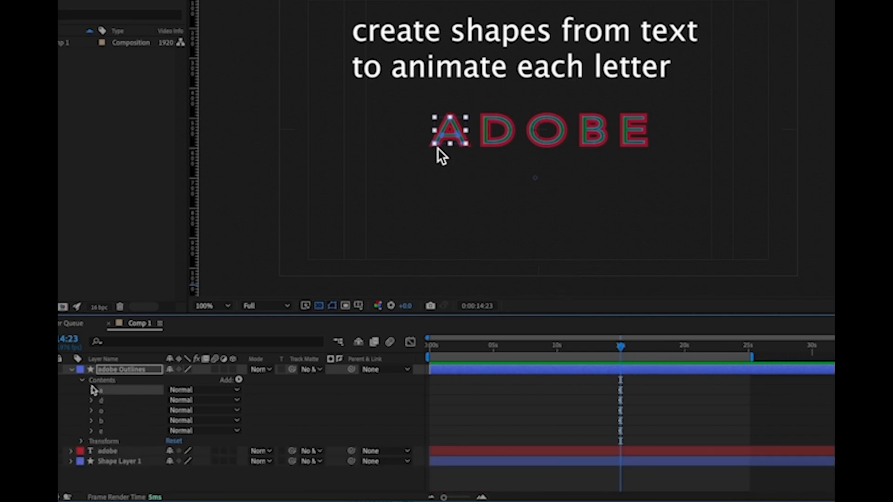
left_click(82, 380)
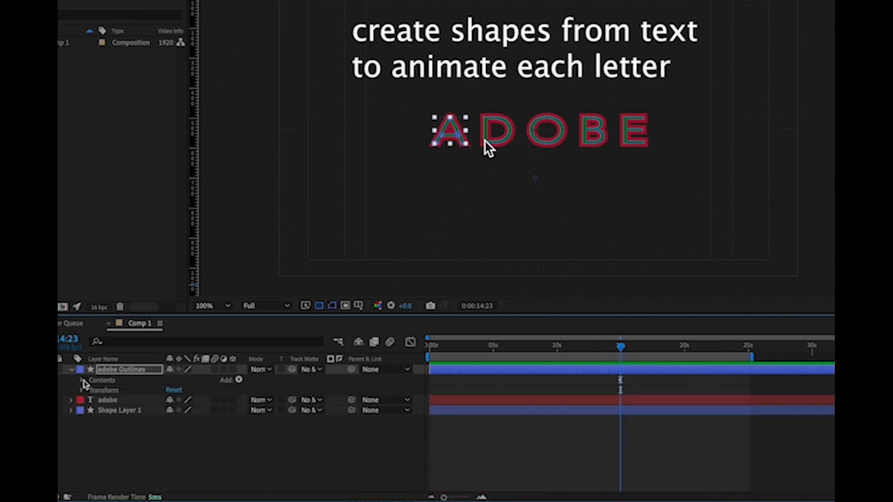
left_click(130, 371)
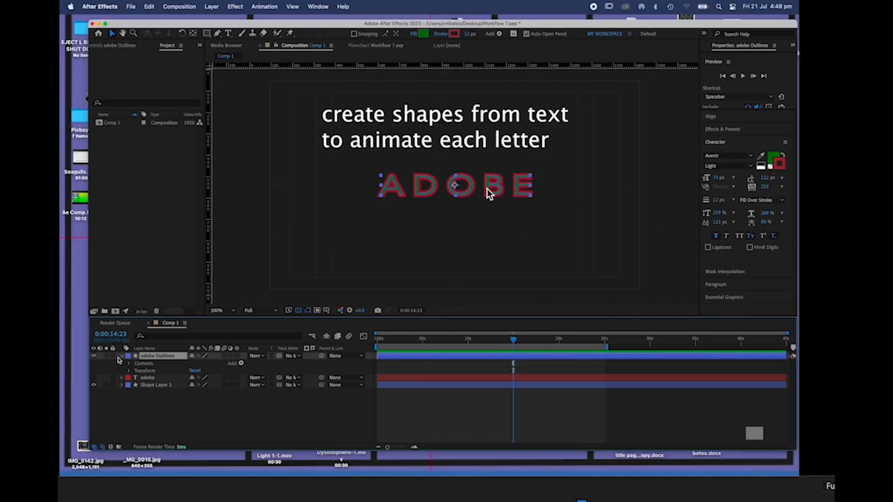
left_click(121, 356)
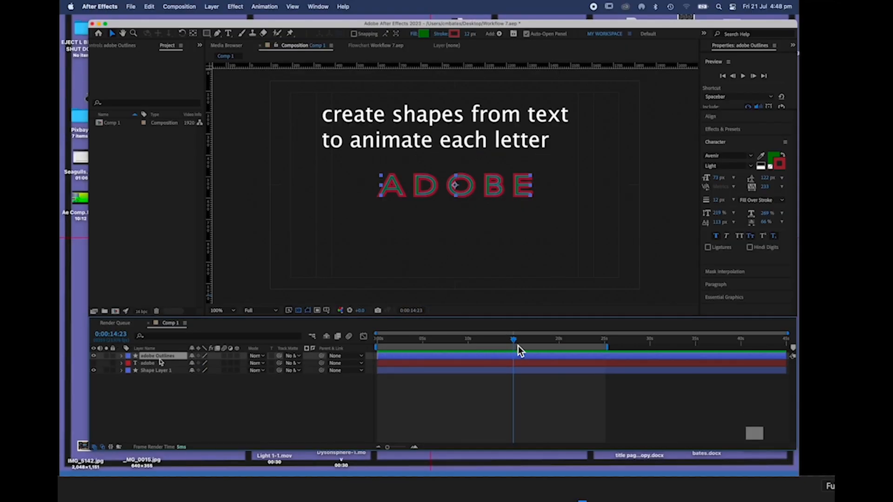
key("u")
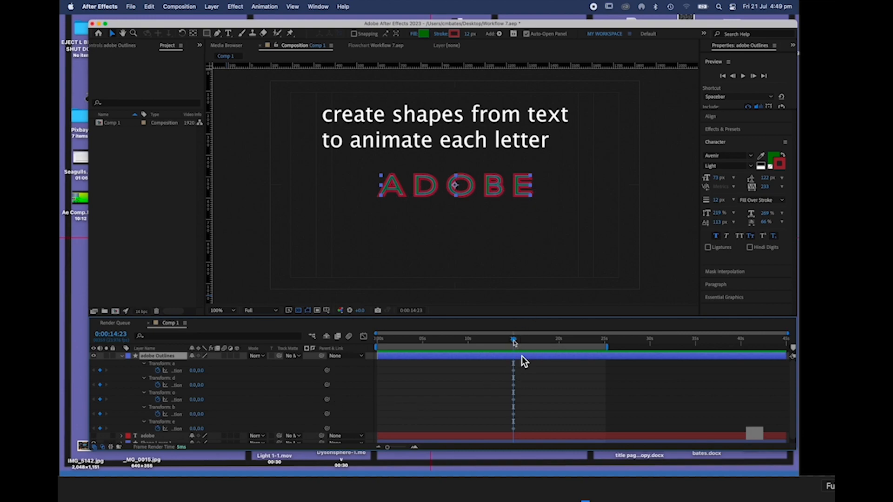
Step: Copy the five letters' Position keyframes to 0:00:00:12 and shift the copies slightly earlier
left_click_drag(514, 339, 387, 353)
left_click_drag(526, 364, 515, 429)
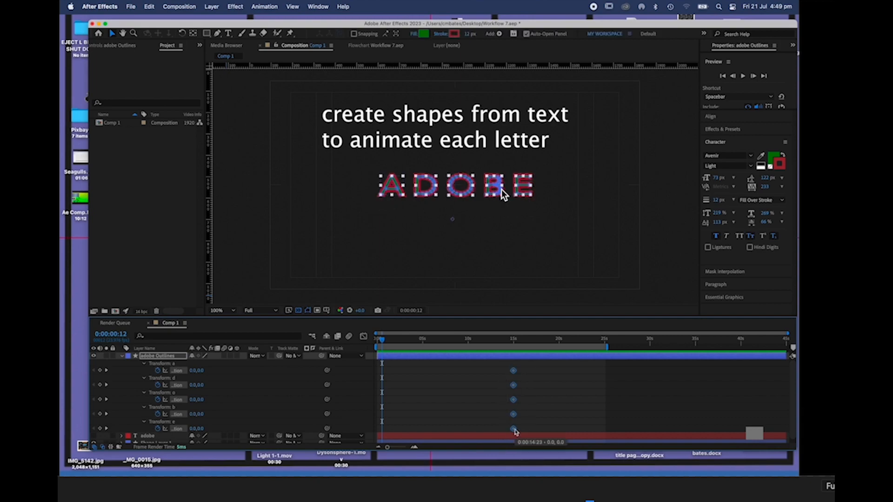
key("ctrl+v")
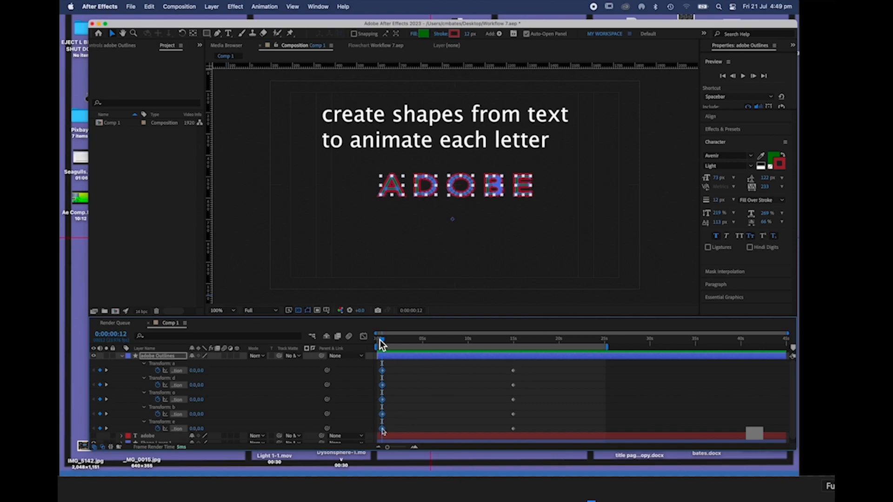
left_click_drag(382, 429, 379, 429)
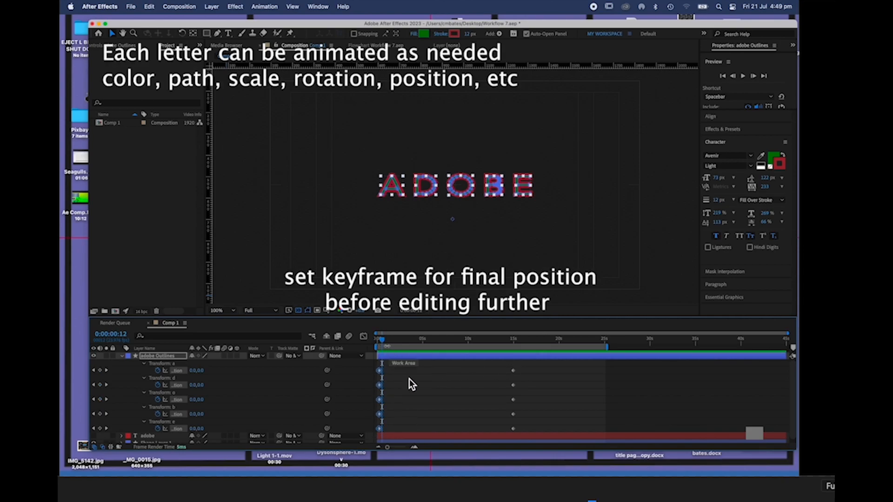
Step: Move the playhead about midway between the two keyframe columns and shift letter a horizontally to Position -256, 0
left_click_drag(382, 340, 446, 351)
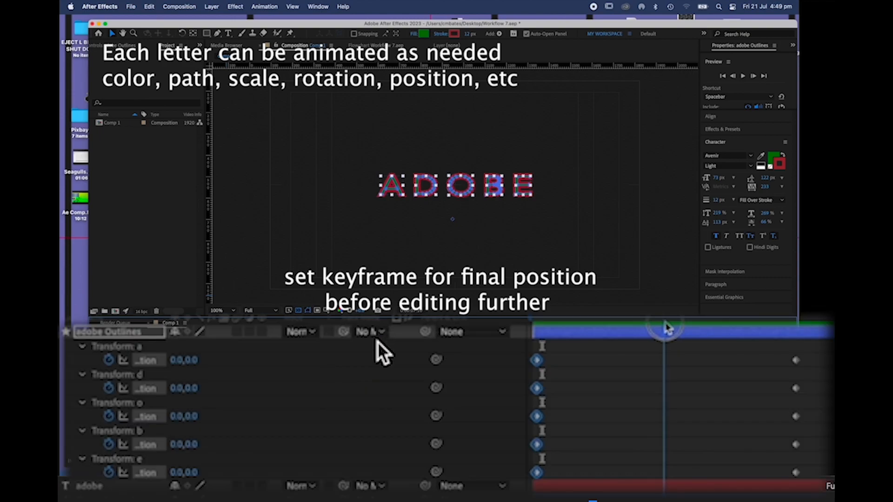
left_click_drag(665, 323, 669, 324)
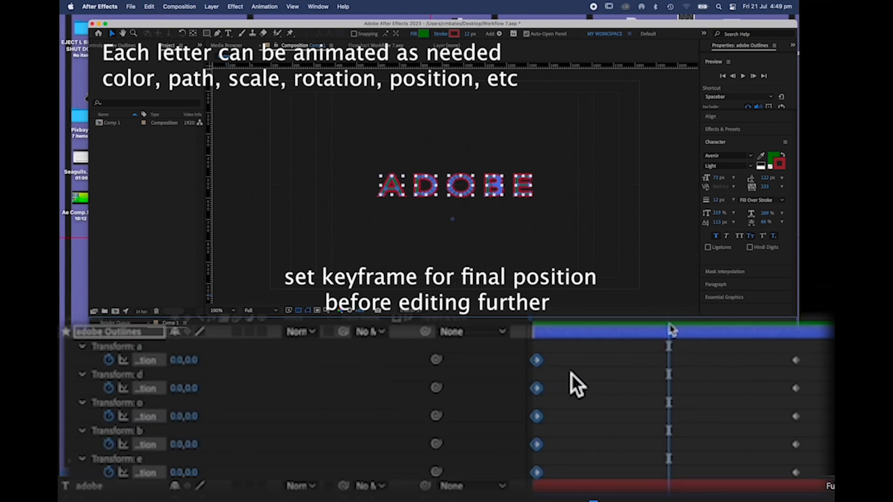
left_click(301, 414)
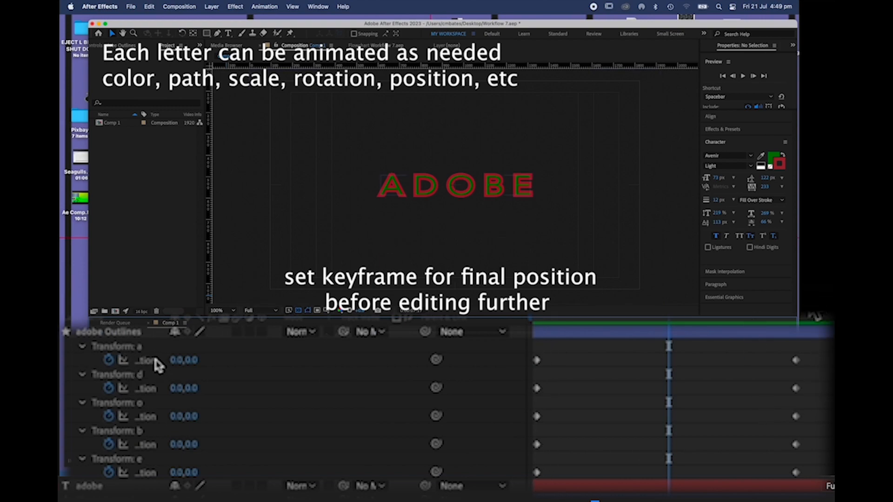
left_click(122, 349)
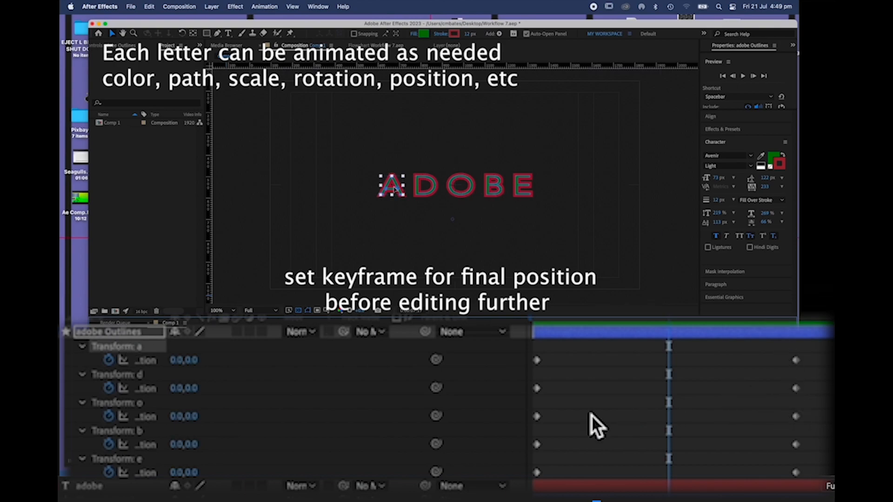
left_click(393, 178)
mouse_move(392, 177)
left_mouse_down()
mouse_move(414, 146)
mouse_move(393, 188)
mouse_move(362, 214)
mouse_move(368, 172)
mouse_move(393, 175)
mouse_move(391, 186)
mouse_move(393, 177)
mouse_move(383, 196)
mouse_move(381, 152)
mouse_move(386, 188)
mouse_move(397, 186)
left_mouse_up()
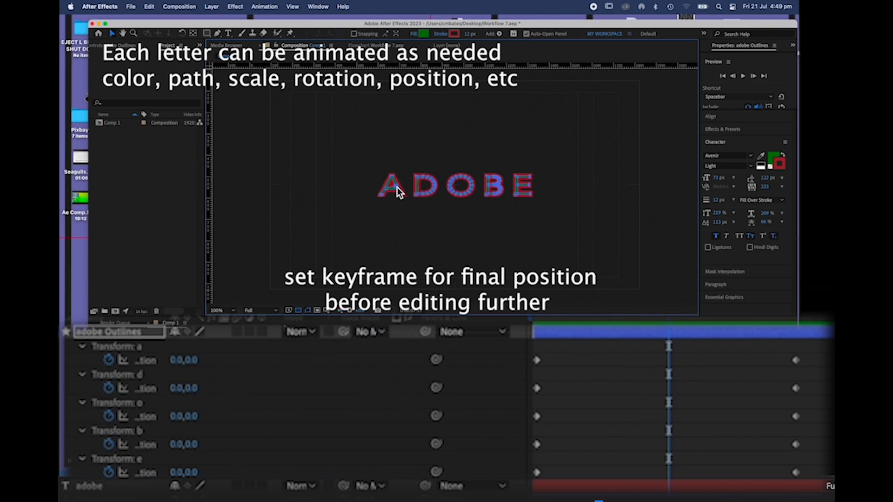
left_click(396, 193)
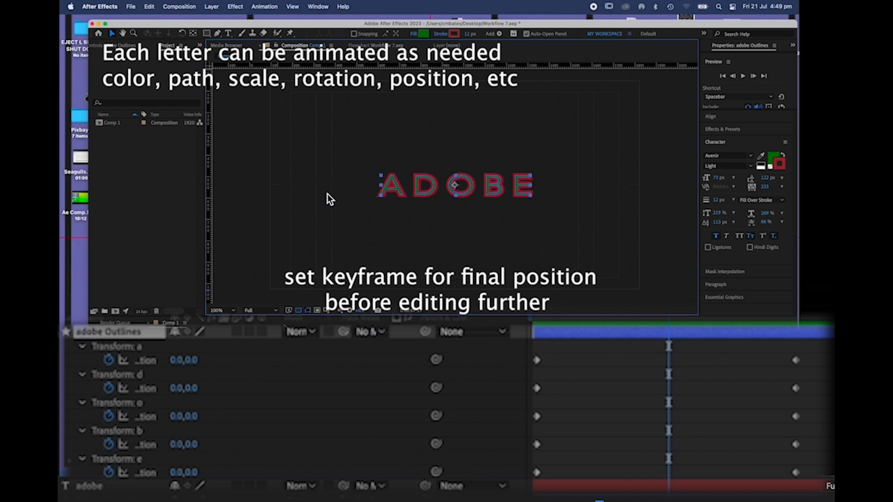
key("shift+Left")
key("shift+Left")
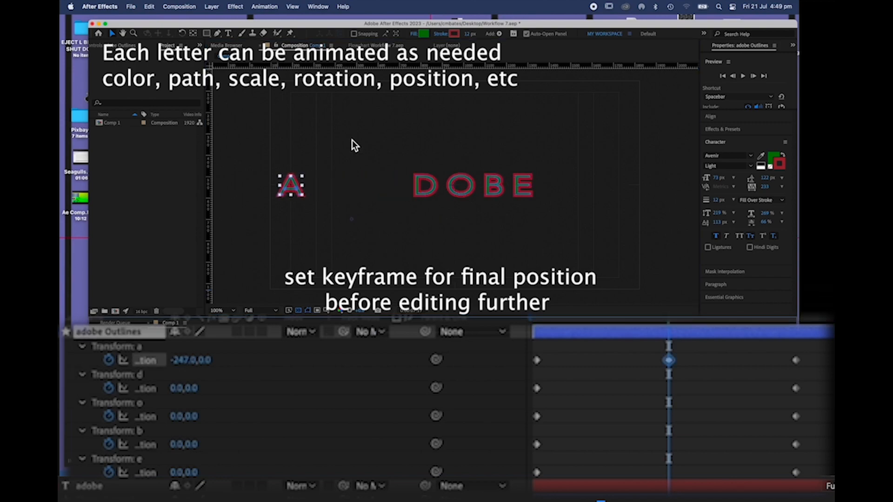
key("shift+Left")
Step: Raise letter d to Position 0, -195 at the same playhead time
left_click(121, 393)
key("shift+Up")
key("shift+Up")
key("shift+Up")
key("shift+Up")
key("shift+Up")
key("shift+Up")
key("shift+Up")
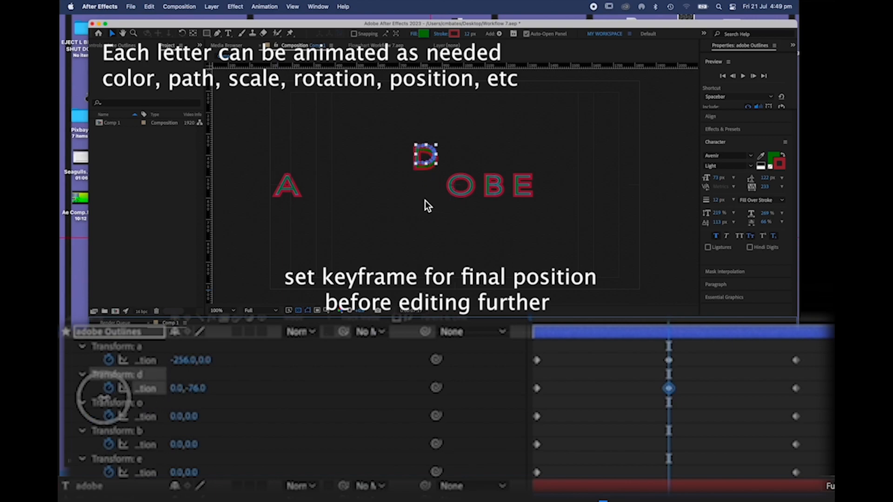
key("shift+Up")
key("shift+Up")
key("shift+Up")
key("shift+Up")
key("shift+Up")
key("shift+Up")
key("shift+Up")
key("shift+Up")
key("shift+Up")
key("shift+Up")
key("shift+Up")
key("shift+Up")
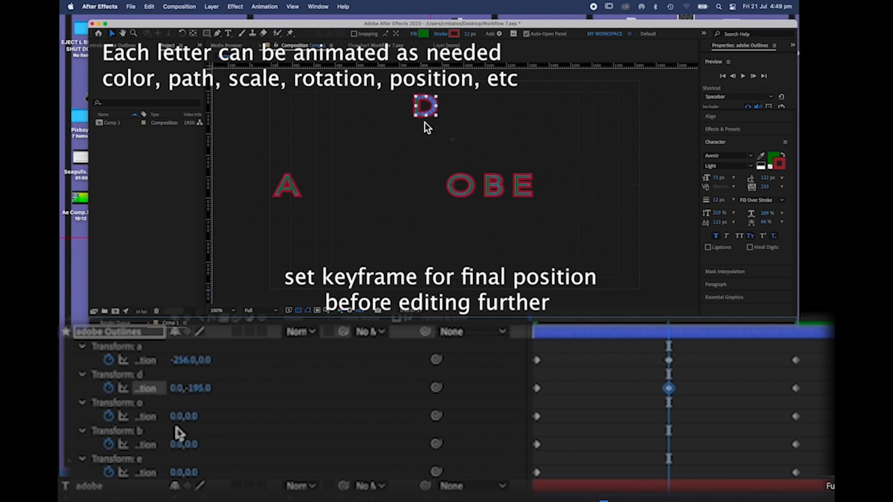
Step: Set the Position at the playhead to 0, 148 for letter o, 198, -84 for letter b and 307, 0 for letter e
left_click(213, 416)
key("shift+Down")
key("shift+Down")
key("shift+Down")
key("shift+Down")
key("shift+Down")
key("shift+Down")
key("shift+Down")
key("shift+Down")
key("shift+Down")
key("shift+Down")
key("shift+Down")
key("shift+Down")
key("shift+Down")
key("shift+Down")
key("shift+Down")
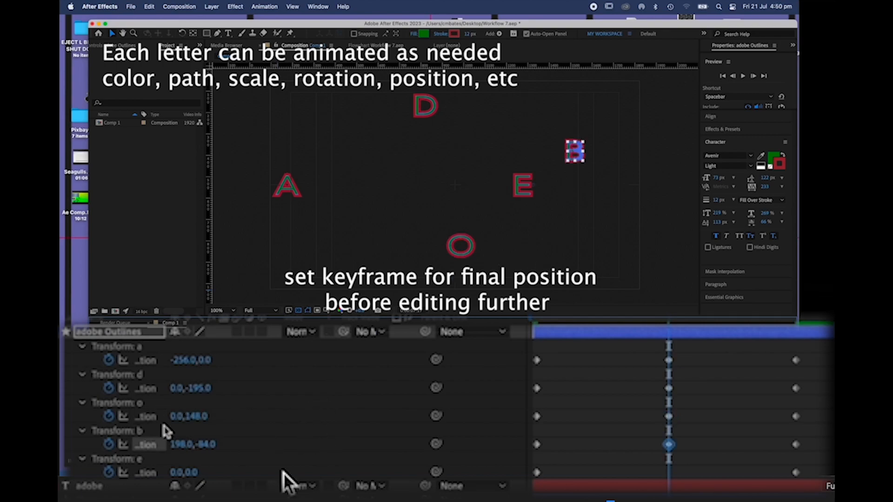
left_click_drag(177, 472, 419, 463)
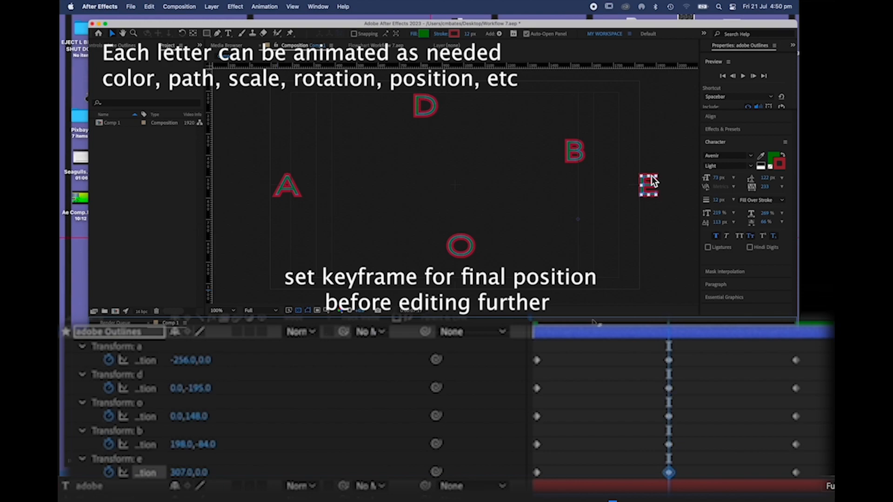
Step: Play back the per-letter animation from the start of the timeline to check the motion
key("space")
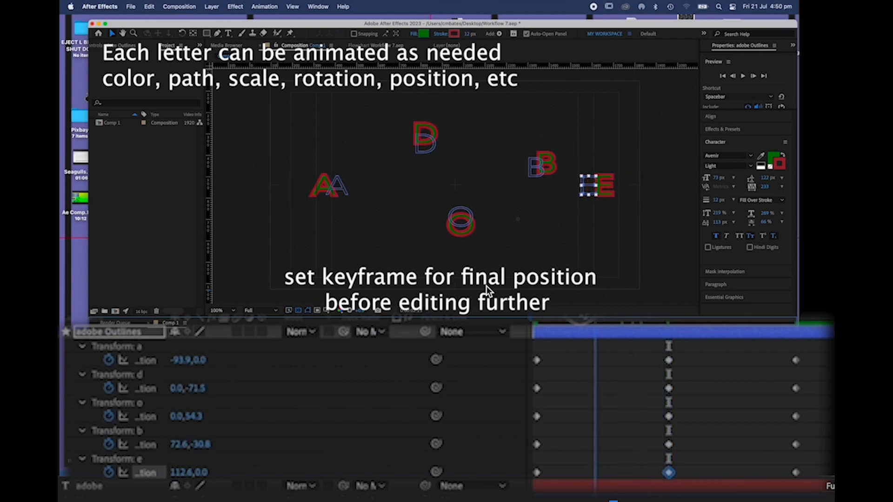
left_click_drag(580, 320, 514, 358)
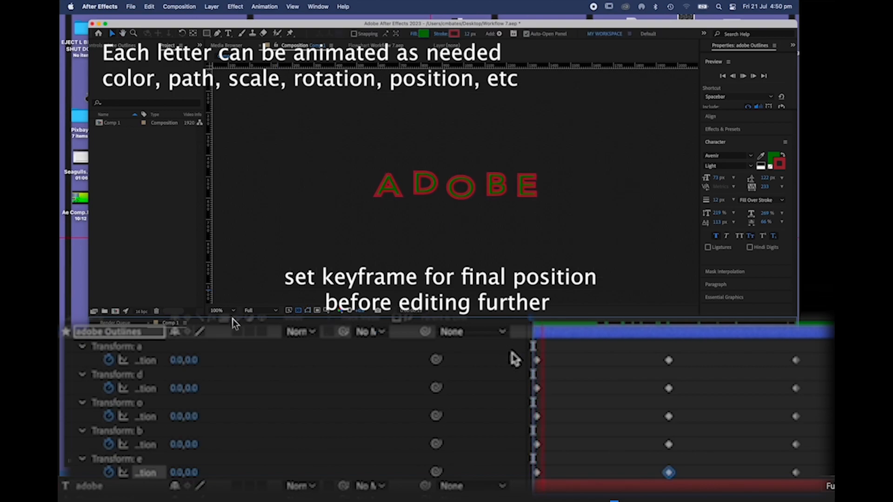
key("space")
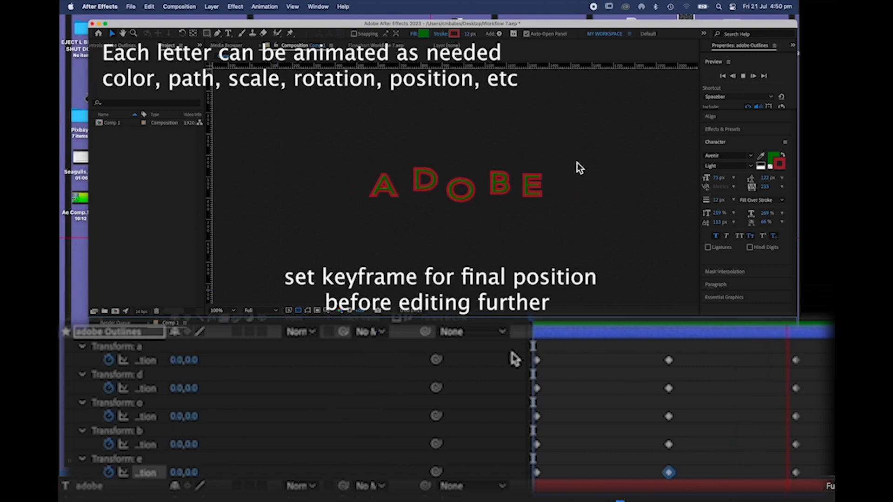
key("space")
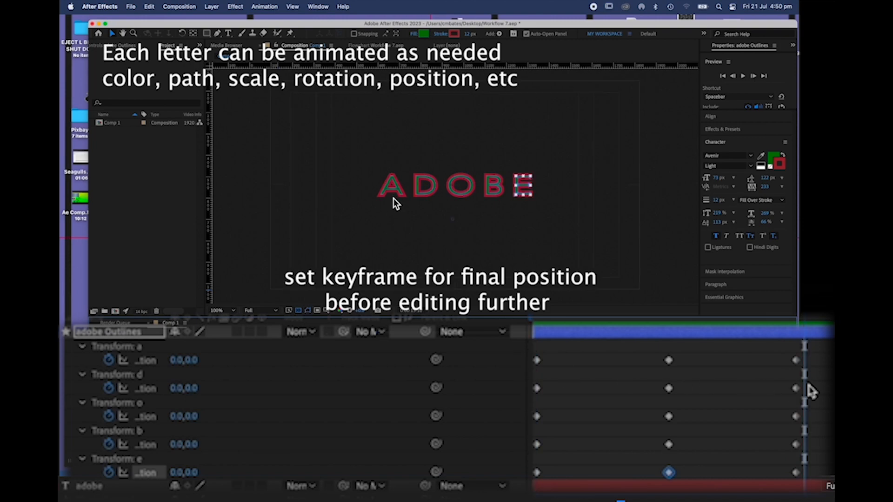
Step: Select all Position keyframes of the five letters and apply Easy Ease to them
left_click(421, 200)
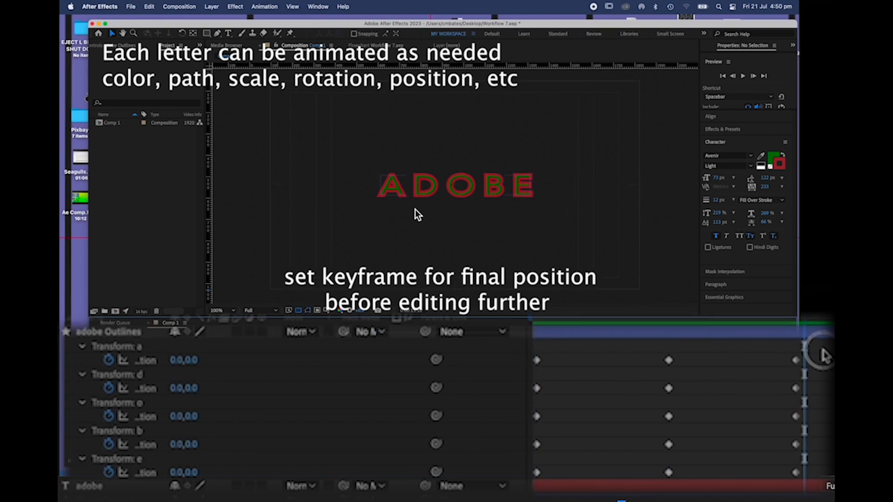
left_click_drag(823, 356, 528, 485)
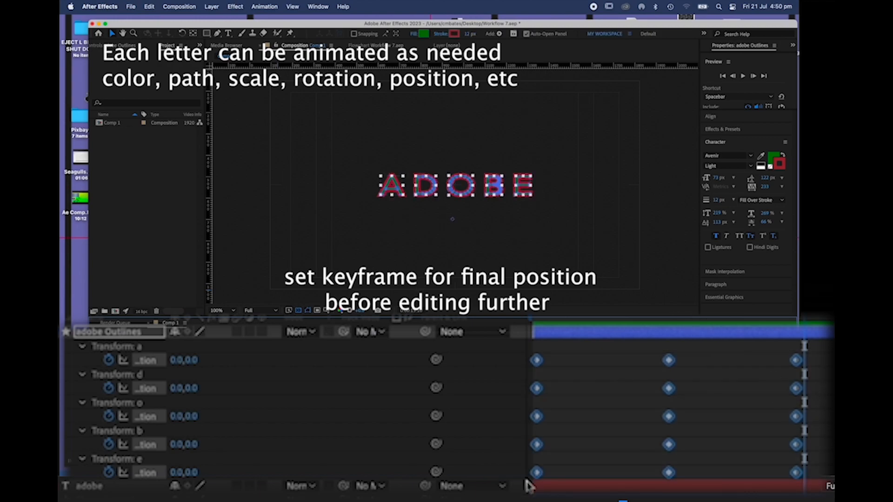
key("F9")
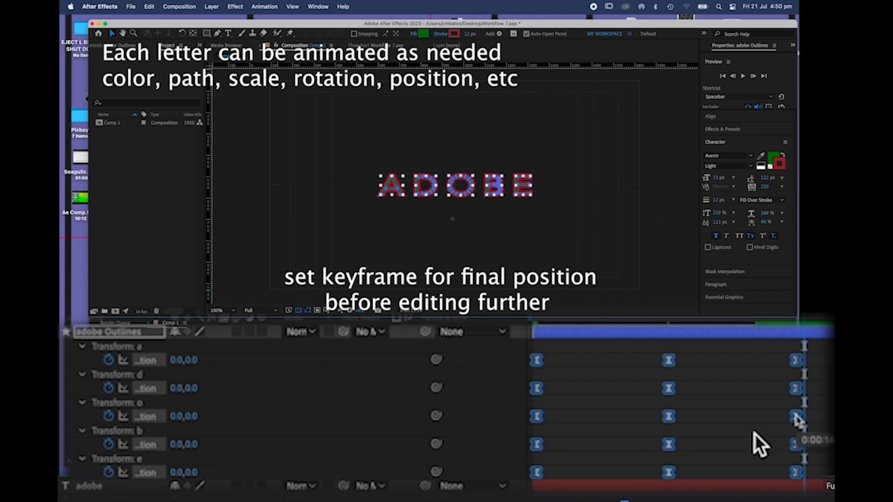
Step: Compress the selected keyframes proportionally so the last ones fall at about 5 seconds, deselect them and return the playhead to 0:00:00:00
left_click_drag(795, 414, 622, 410)
key("F2")
left_click_drag(805, 320, 492, 321)
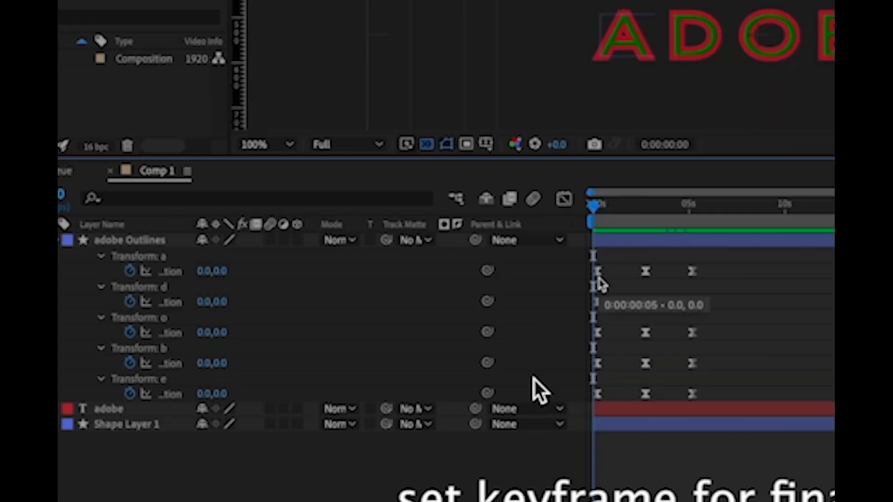
Step: Show letter a's Position curve in the Graph Editor and move the playhead to 0:00:02:18
left_click(537, 360)
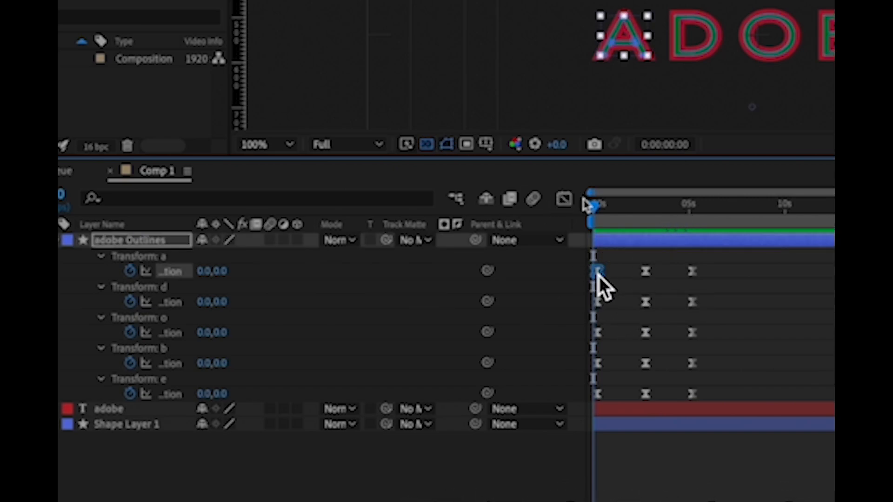
left_click(564, 199)
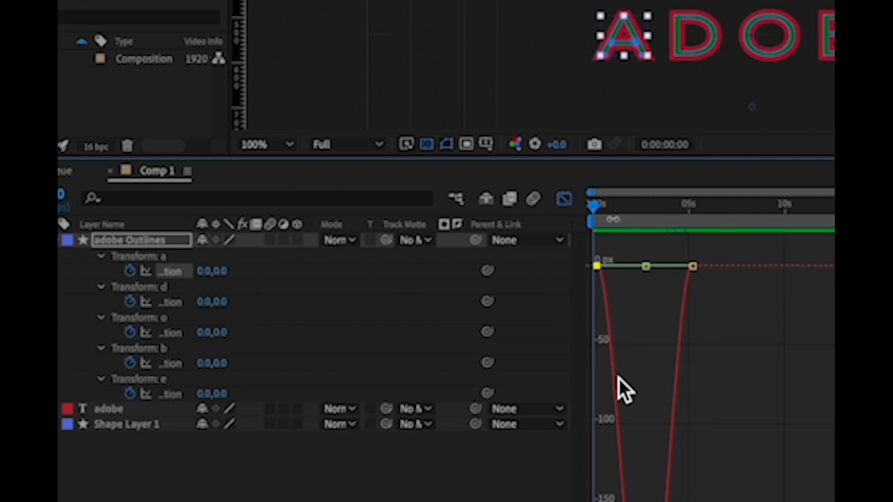
left_click_drag(596, 209, 646, 220)
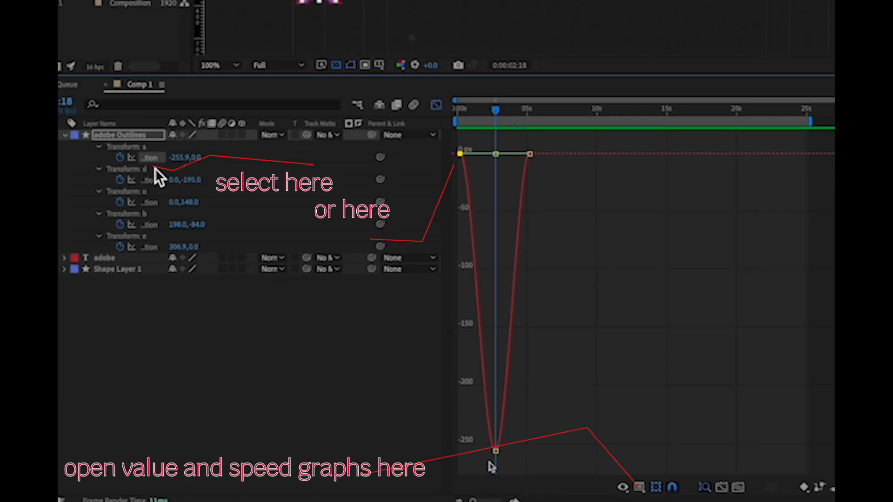
Step: Switch letter a's Position graph to Edit Speed Graph and move the playhead to 0:00:02:01
left_click(641, 488)
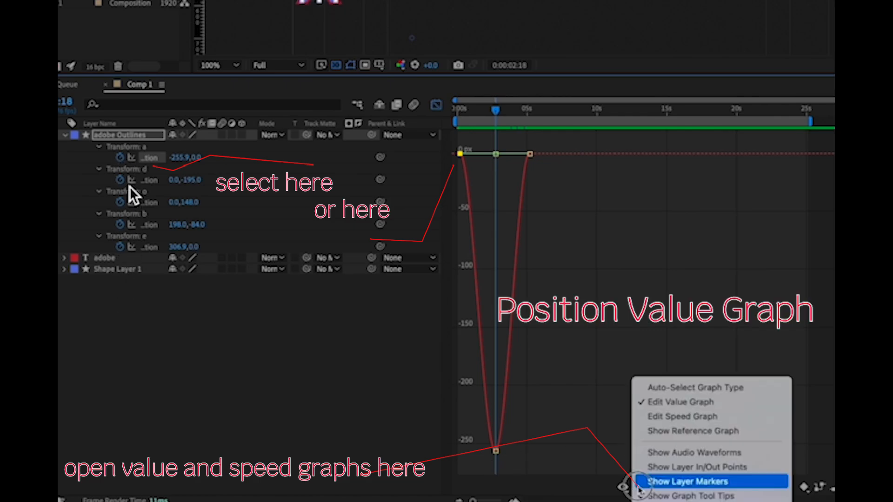
left_click(677, 419)
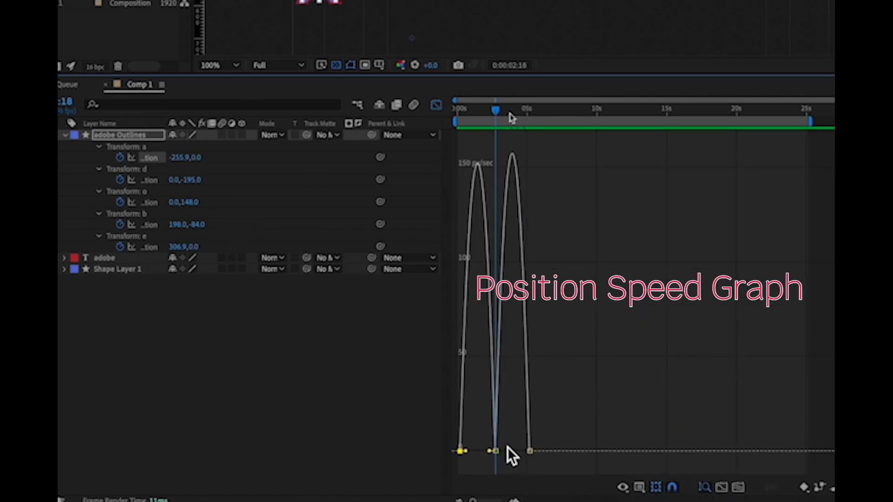
left_click_drag(498, 116, 486, 135)
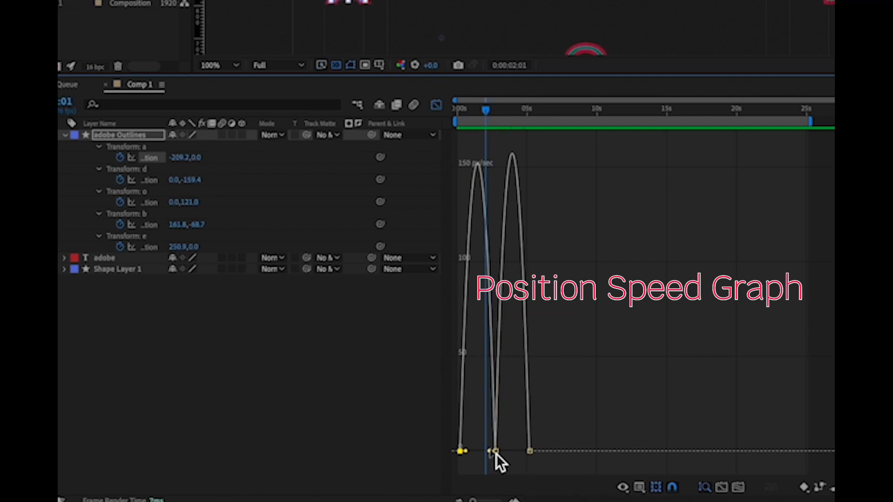
Step: Lengthen the incoming influence handle of letter a's middle Position keyframe in the speed graph, keeping its speed at 0 px/sec
left_click_drag(490, 453, 481, 457)
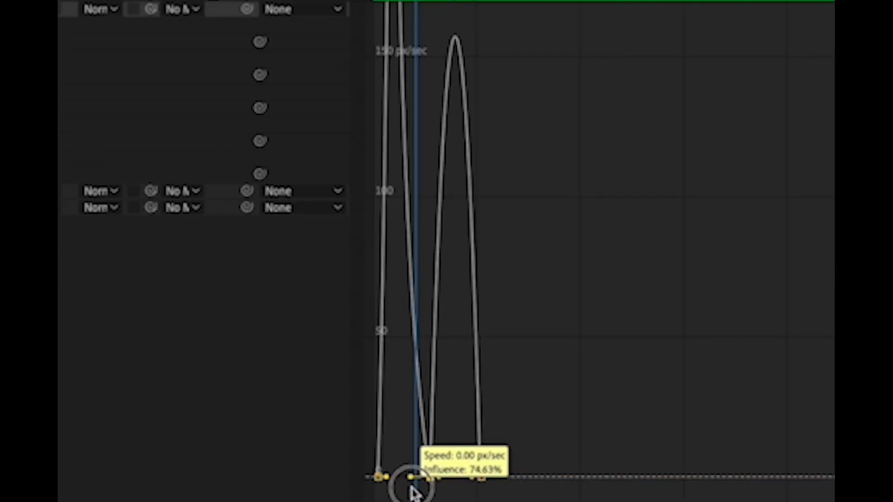
left_click_drag(412, 489, 404, 488)
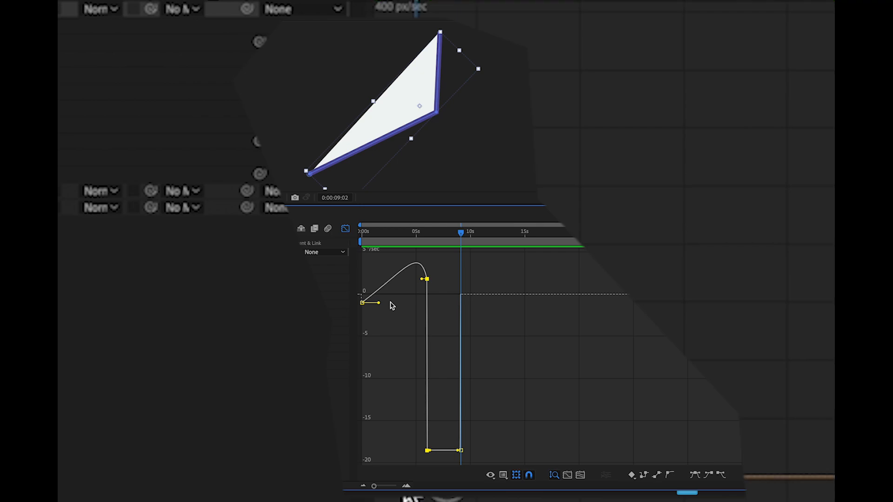
Step: Toggle the triangle's Rotation keyframe at 0:00:06:00 to a Hold keyframe
mouse_move(427, 280)
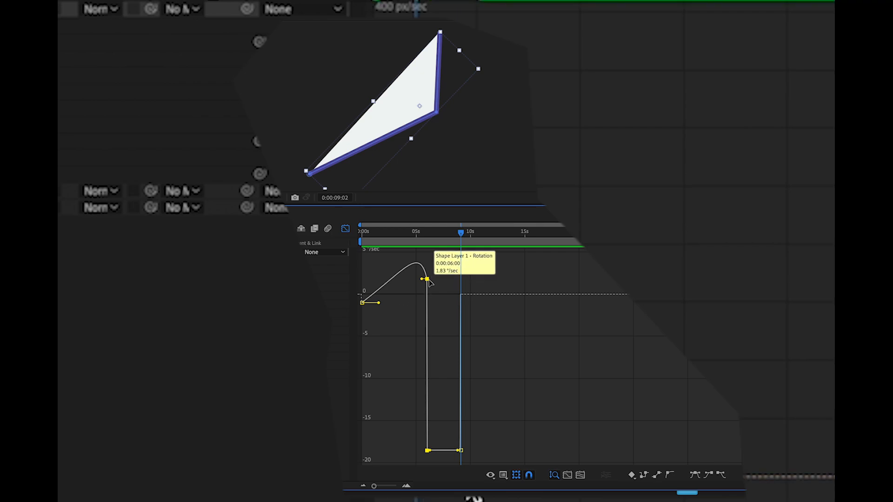
right_click(428, 279)
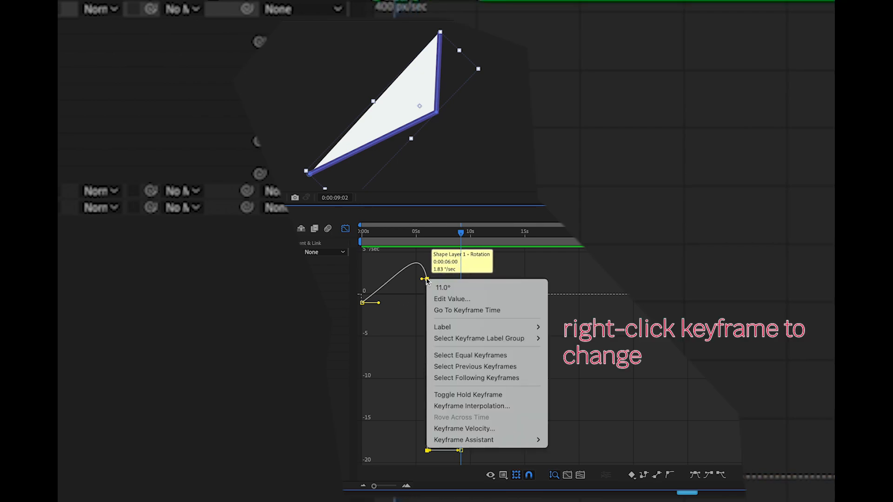
left_click(459, 395)
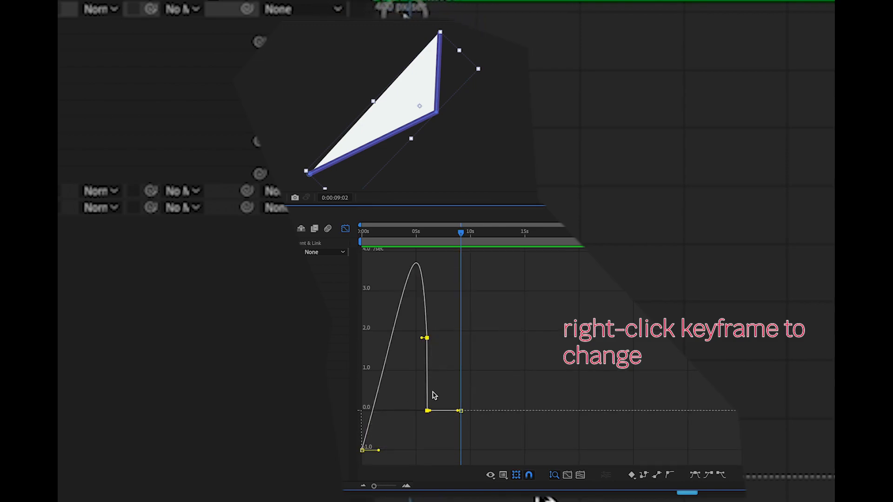
Step: Lengthen the incoming handle of the 0:00:06:00 Rotation keyframe and move the last Rotation keyframe to about 12 seconds
left_click_drag(422, 339, 407, 357)
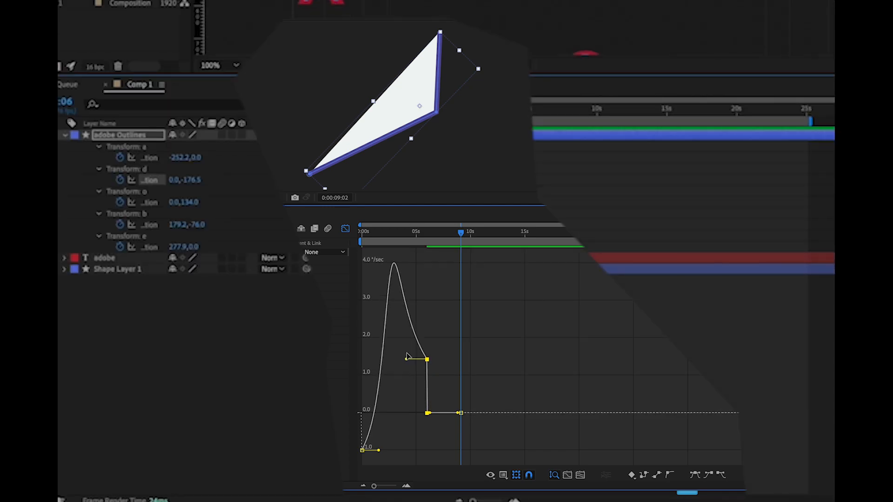
left_click(461, 413)
left_click_drag(462, 415, 454, 434)
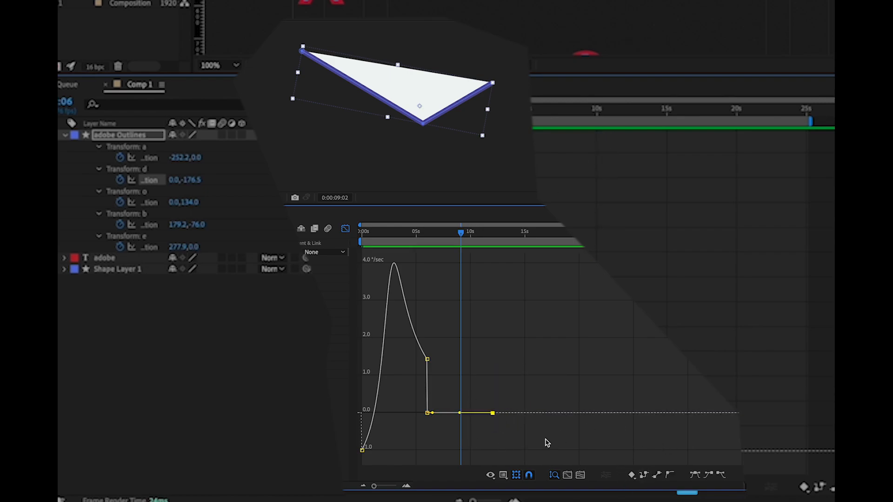
Step: Apply Easy Ease Out to the 0:00:06:00 Rotation keyframe and pull its outgoing handle down to about -9 °/sec
left_click(427, 413)
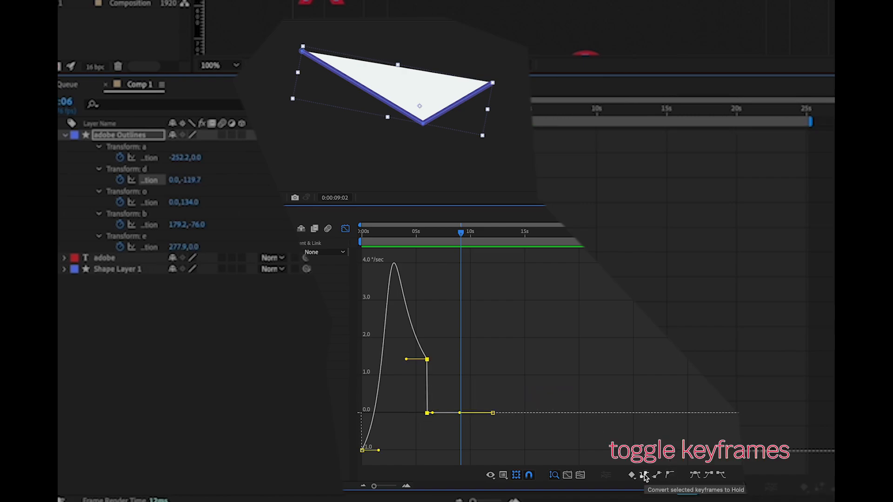
left_click(709, 475)
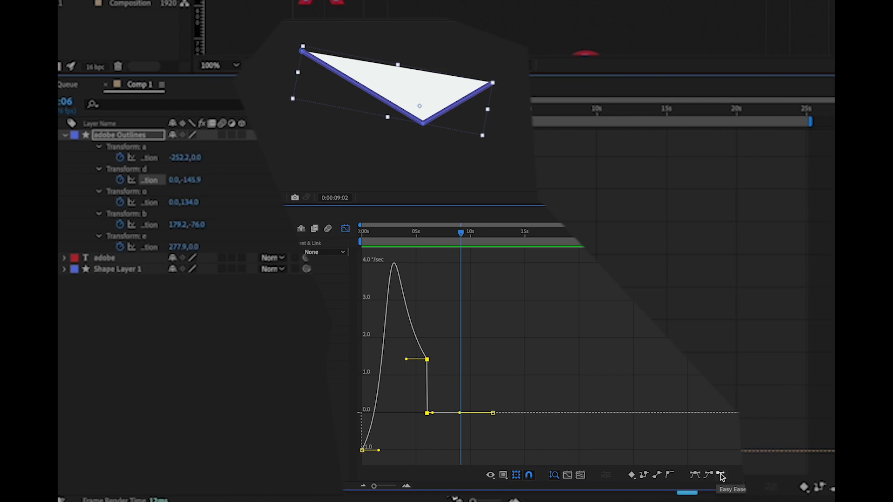
left_click(720, 476)
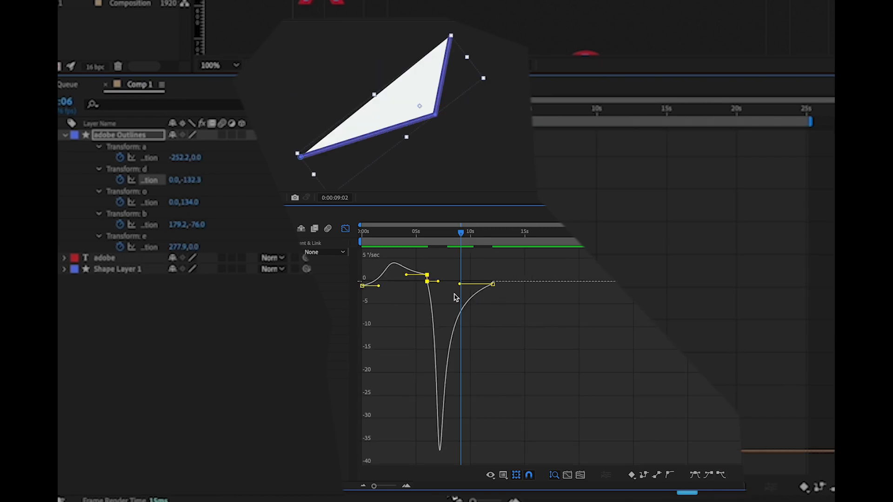
left_click_drag(438, 282, 449, 322)
Step: Preview the triangle's rotation from the start of the composition
left_click_drag(461, 232, 365, 253)
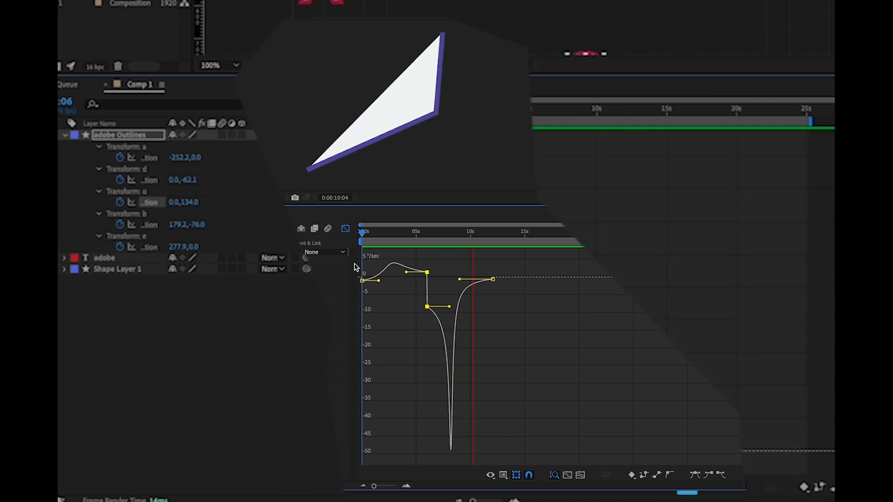
key("space")
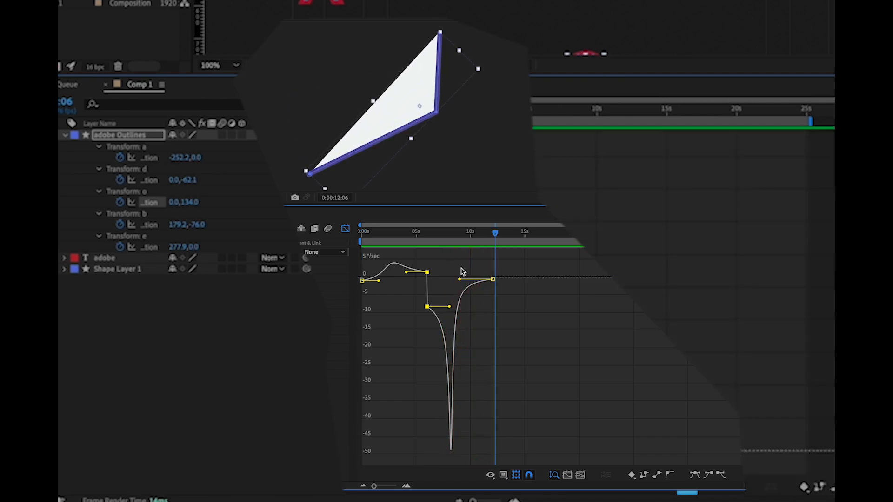
Step: Reshape the Rotation speed curve by its keyframe handles, raising the last keyframe's incoming speed to about 5 °/sec, with the playhead at 0:00:00:00
left_click_drag(496, 232, 444, 360)
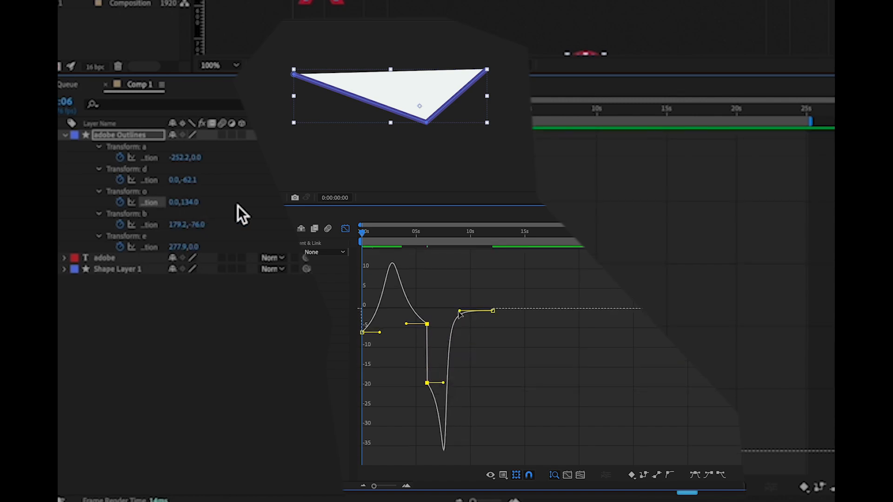
left_click_drag(460, 312, 470, 290)
Step: Apply Easy Ease to the last Rotation keyframe at 0:00:12:01, raise its incoming handle to about 3 °/sec and preview
right_click(493, 298)
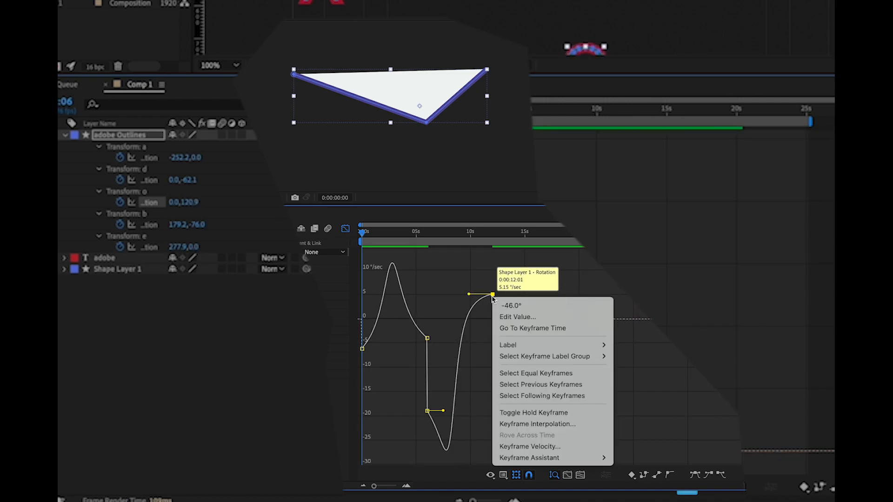
mouse_move(535, 457)
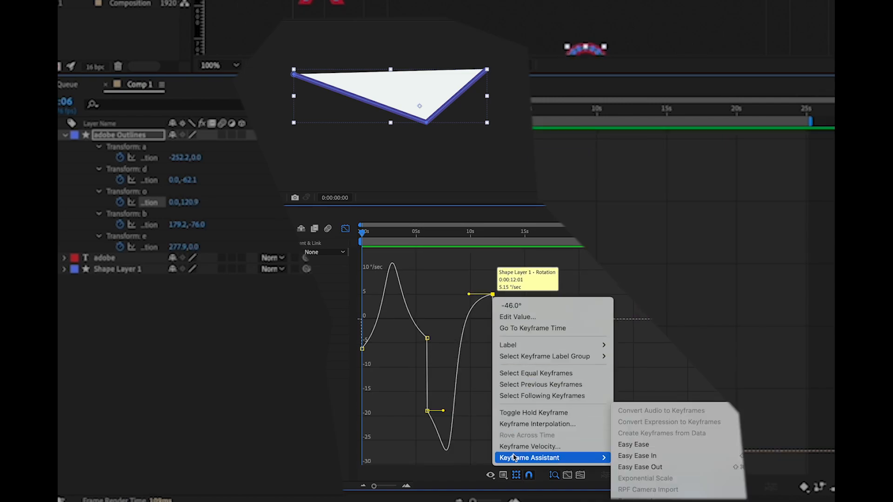
left_click(634, 445)
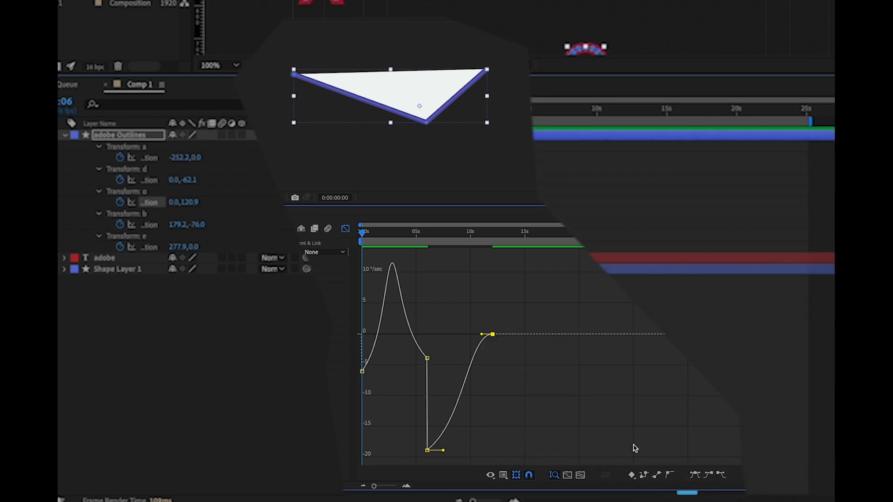
left_click_drag(484, 337, 474, 312)
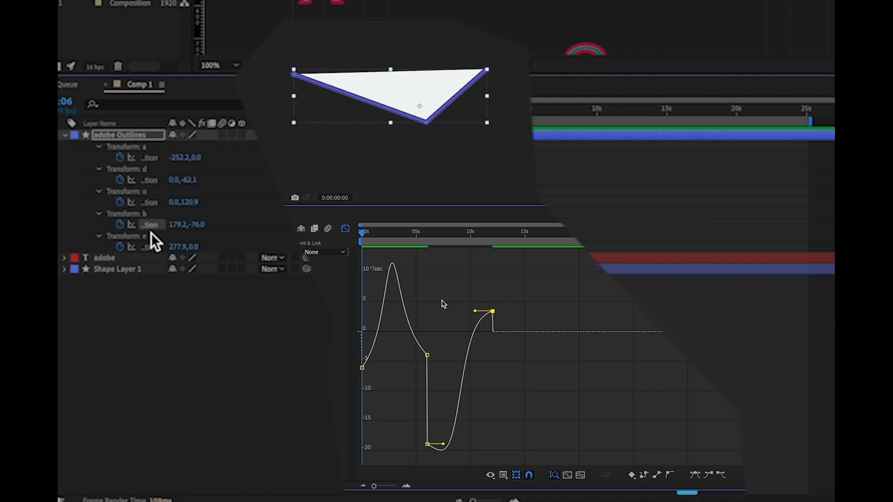
key("space")
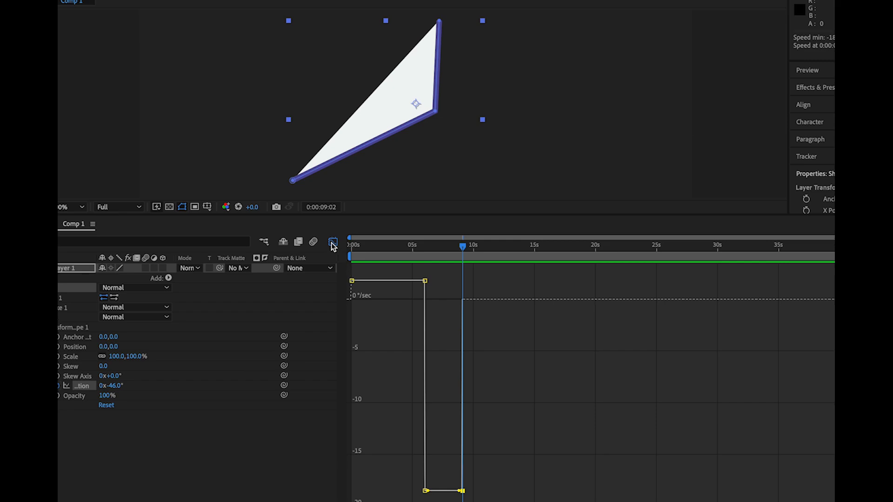
Step: Set the temporal interpolation of the first Rotation keyframe at 0:00:00:00 to Bezier
left_click(352, 281)
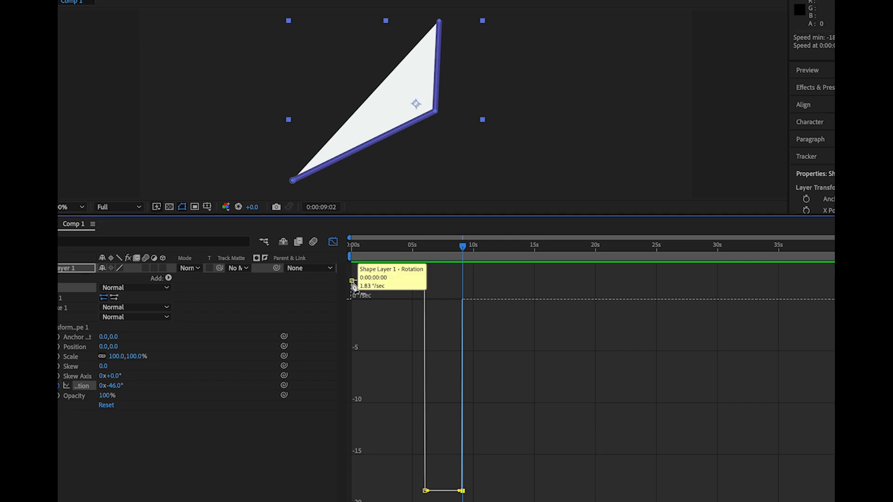
right_click(352, 282)
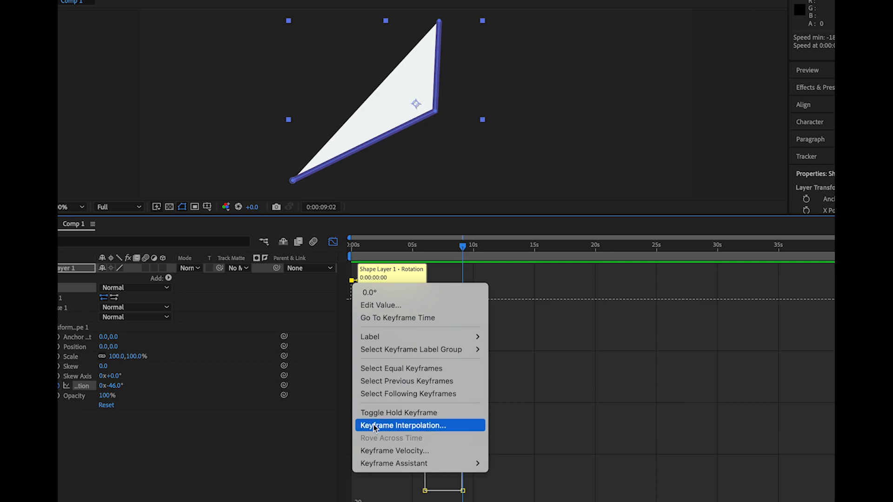
mouse_move(377, 467)
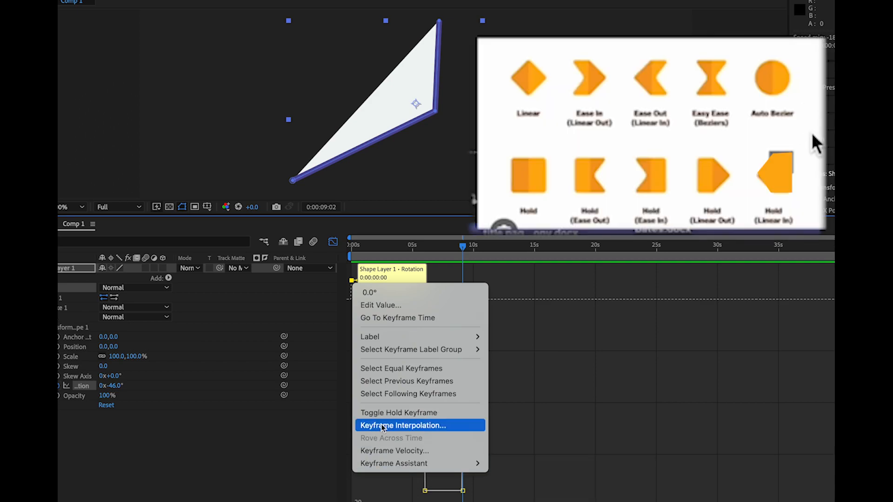
left_click(391, 425)
left_click(463, 214)
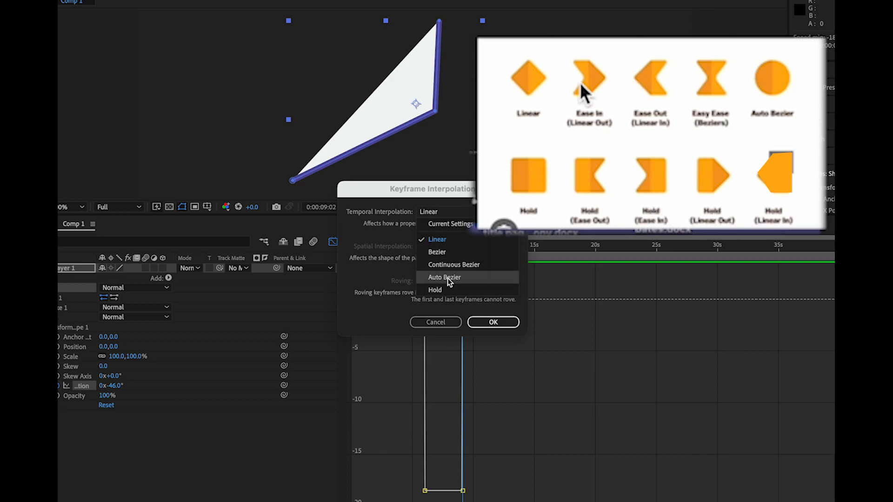
left_click(448, 255)
left_click(493, 322)
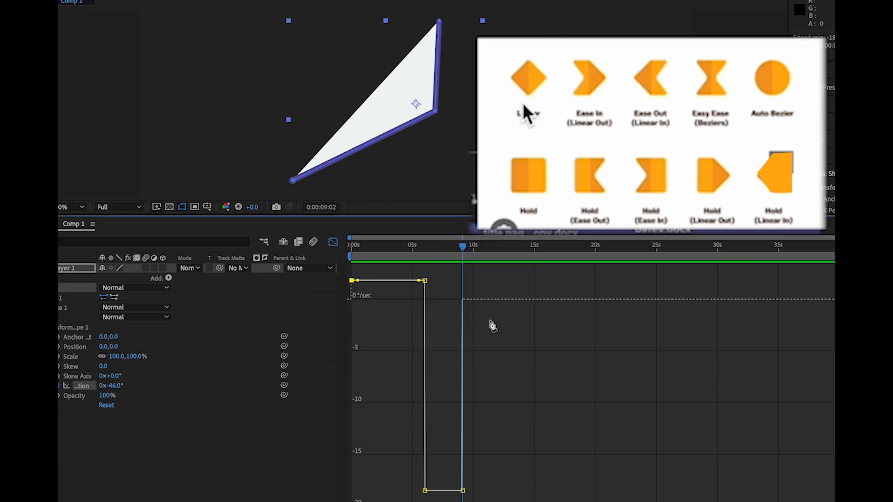
Step: Pull the first Rotation keyframe's outgoing handle down to about -1 °/sec and undo the removal of the middle keyframe
left_click_drag(357, 281, 370, 313)
left_click(425, 300, "super")
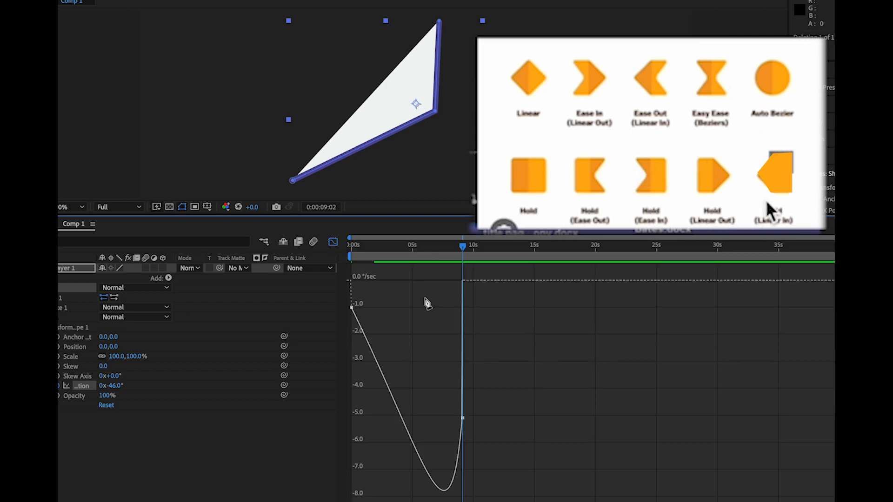
key("super+z")
left_click(424, 298)
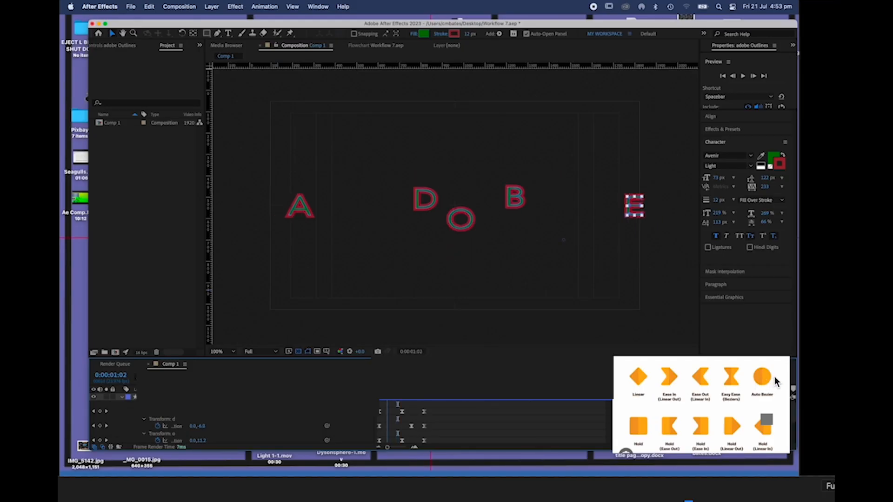
Step: Preview the Position animation of the five adobe letters
key("space")
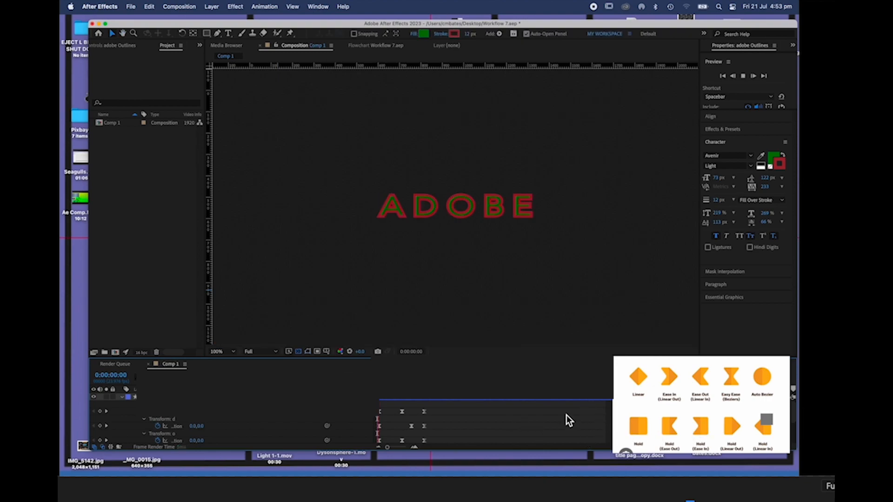
key("space")
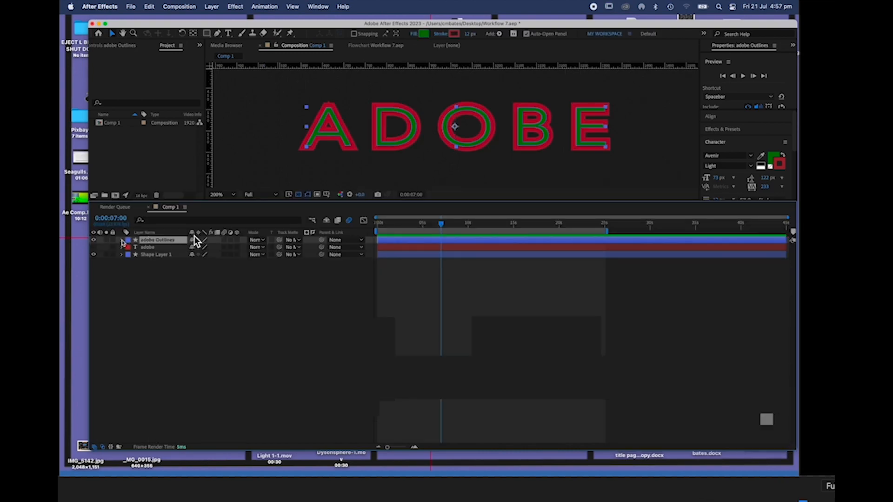
Step: Expand adobe Outlines, pull points of letter b's outer path outward into spikes at 0:00:10:01 and return the playhead to the start
left_click(121, 240)
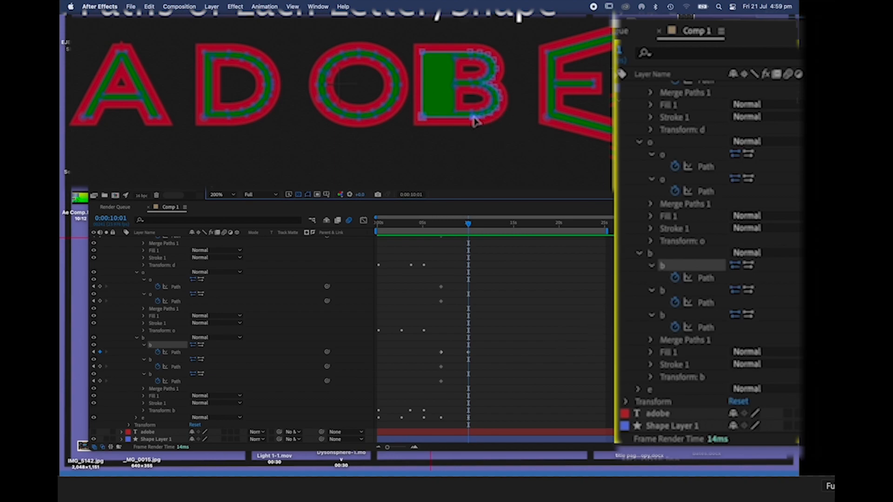
left_click_drag(475, 120, 524, 86)
left_click(483, 117)
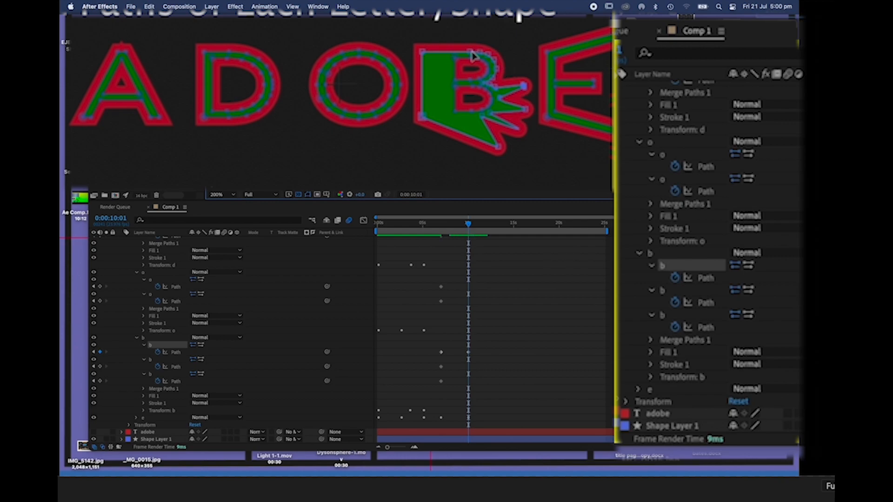
left_click_drag(472, 54, 476, 29)
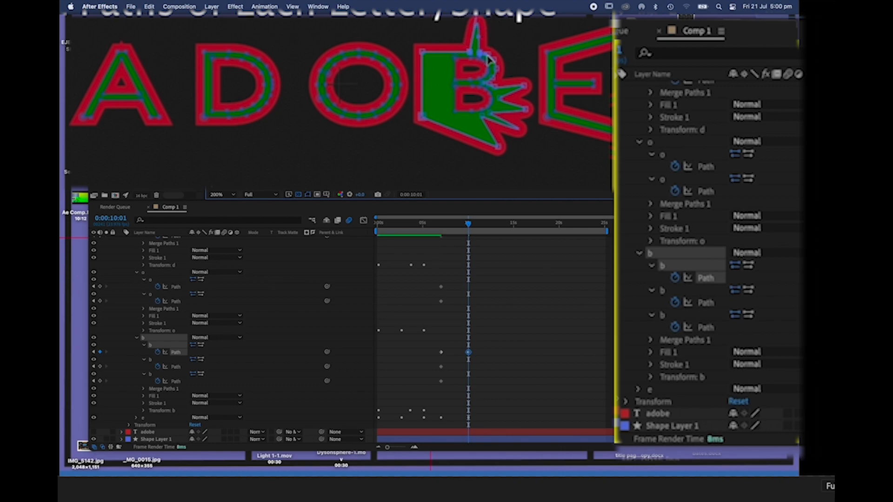
left_click_drag(489, 58, 524, 63)
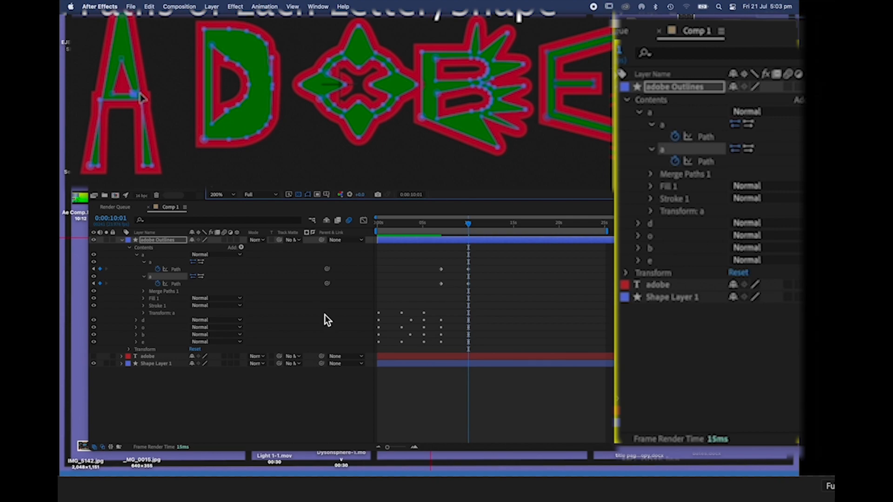
left_click_drag(488, 222, 374, 242)
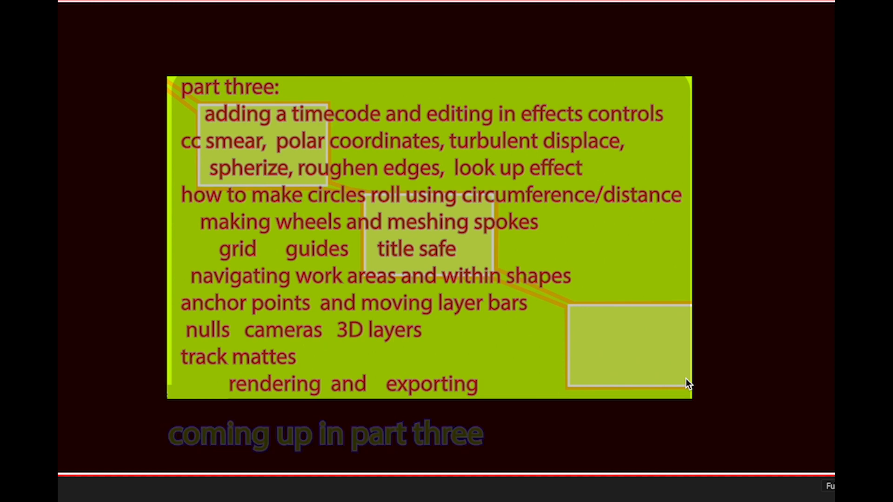